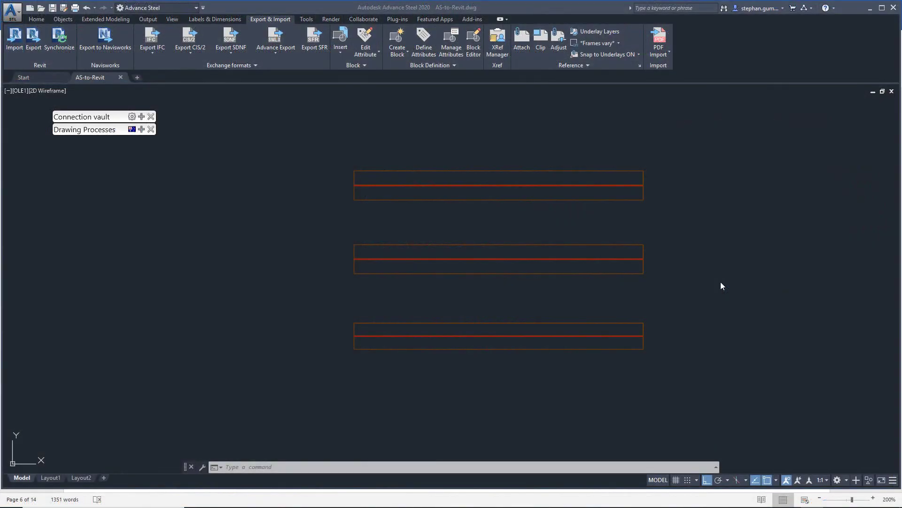
Inspect the section and material properties of the three beams, and close the beam properties
left_click(600, 322)
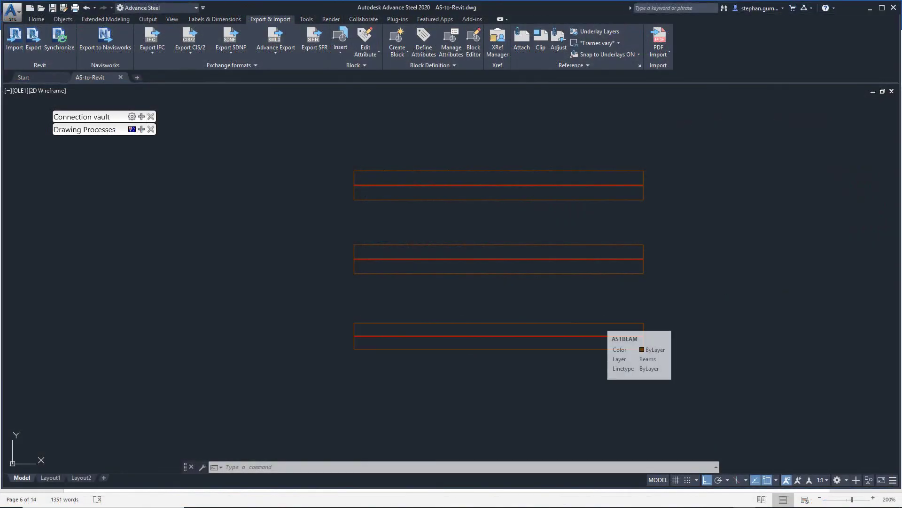
double_click(600, 322)
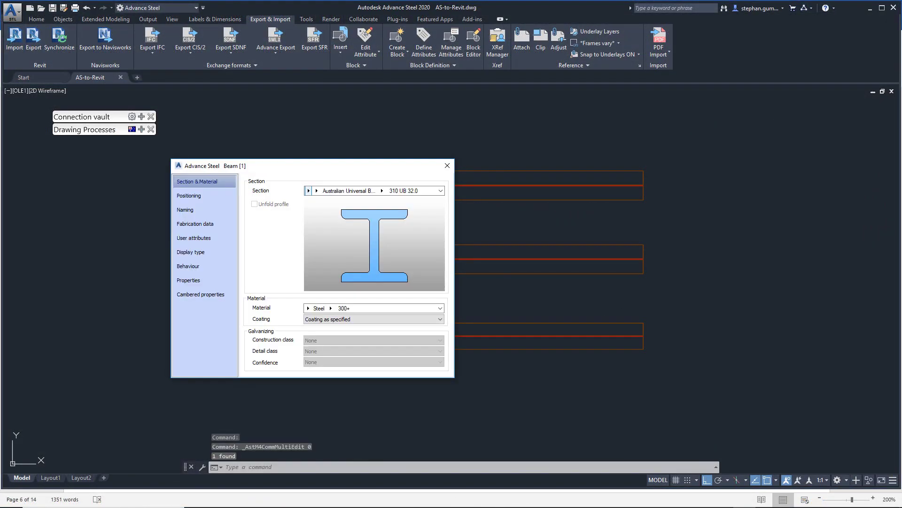
double_click(584, 258)
double_click(566, 185)
left_click(447, 165)
Number single parts and assemblies using method SP: 1000,1001...;MP:1,2,3, with assembly numbering starting at 100
left_click(36, 18)
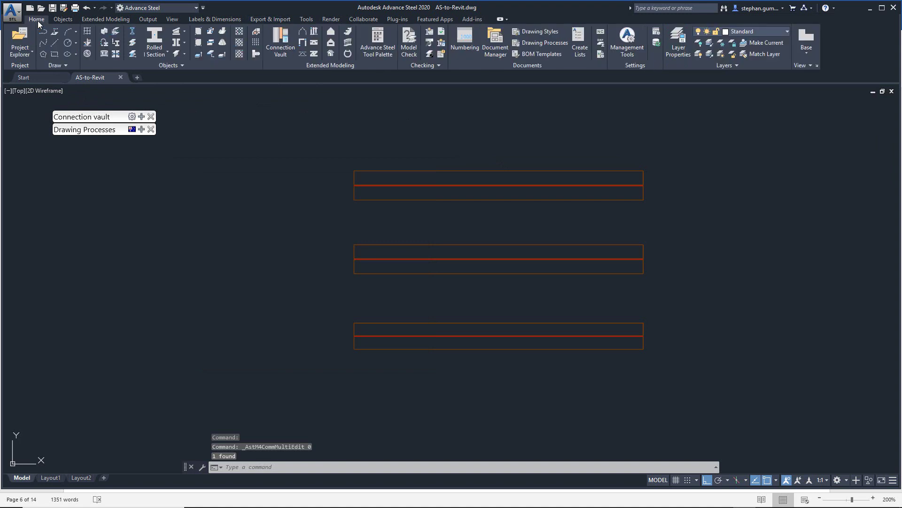
left_click(466, 39)
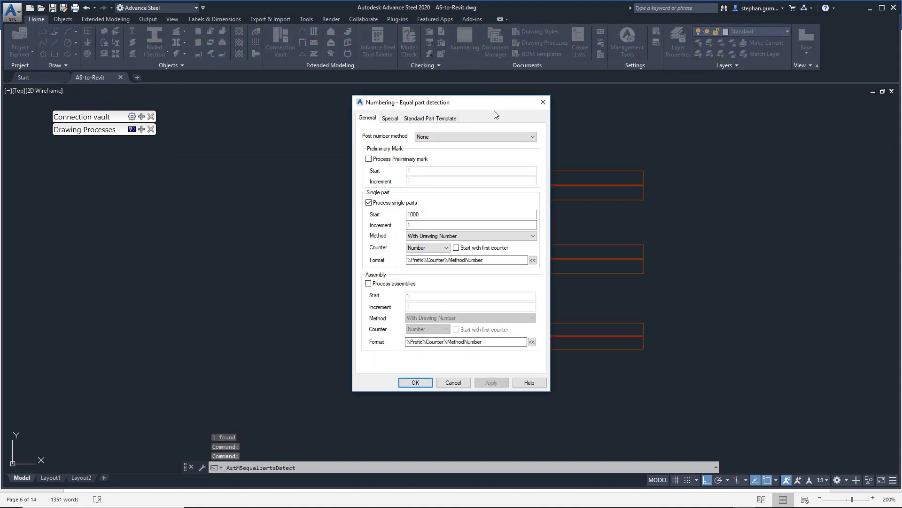
left_click(465, 236)
left_click(440, 244)
left_click(470, 318)
left_click(433, 326)
left_click(433, 295)
type("00")
left_click(404, 383)
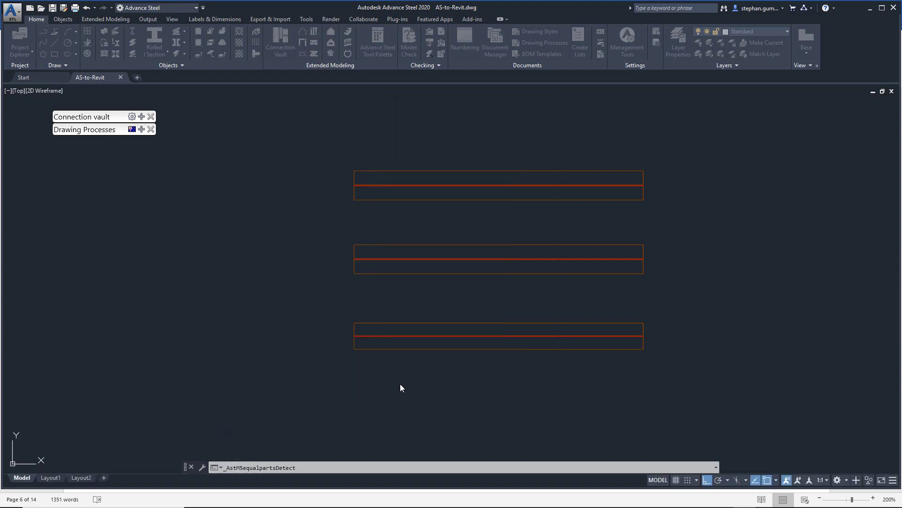
left_click(421, 104)
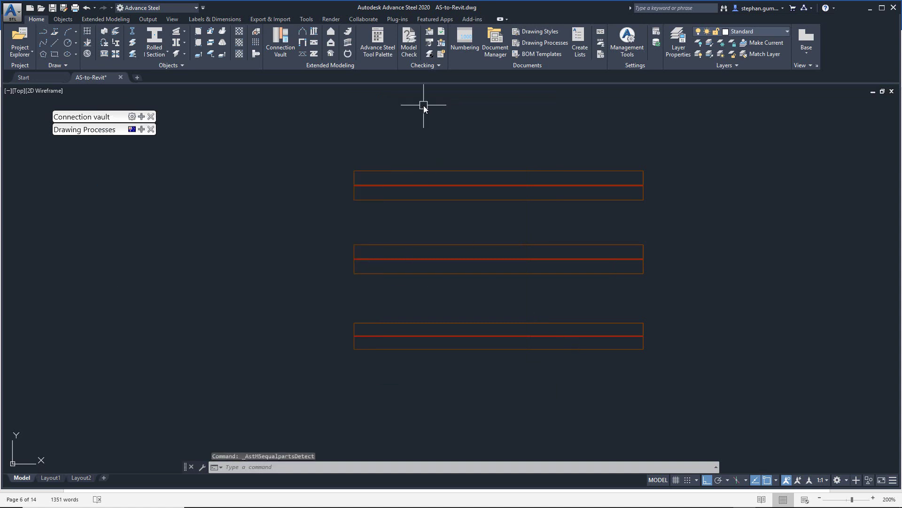
Export the model for Revit as AS-to-Revit.smlx in Documents, agreeing to save the model
left_click(270, 19)
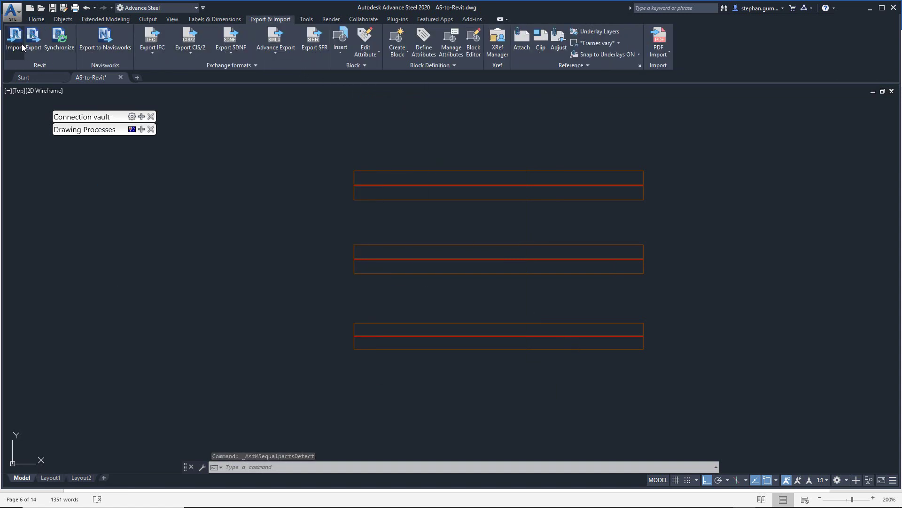
left_click(34, 37)
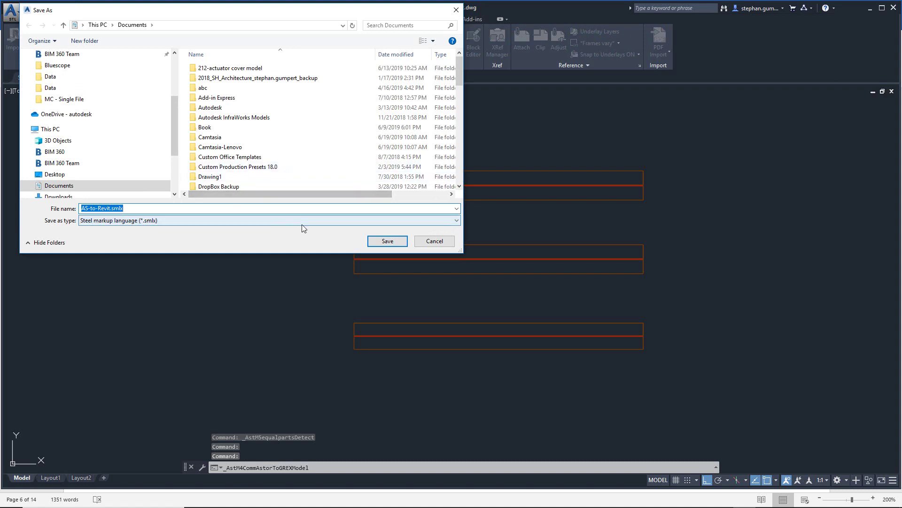
left_click(399, 241)
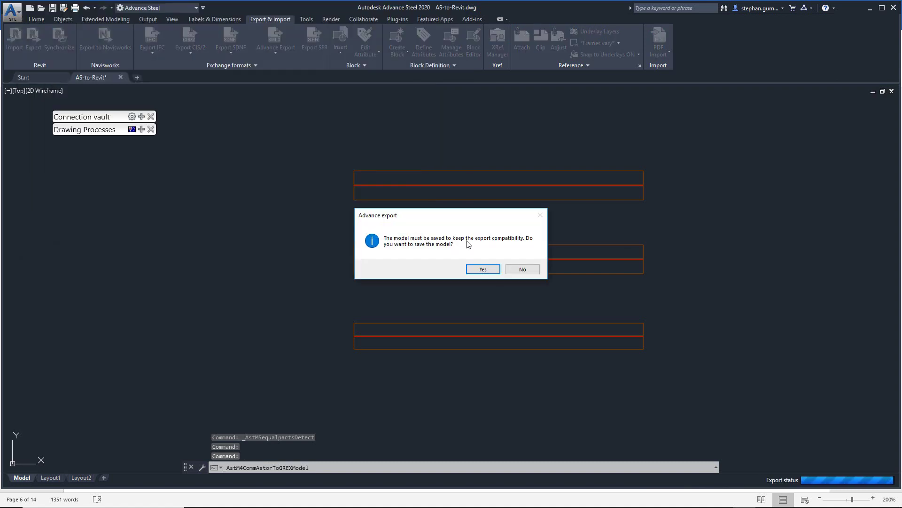
left_click(483, 270)
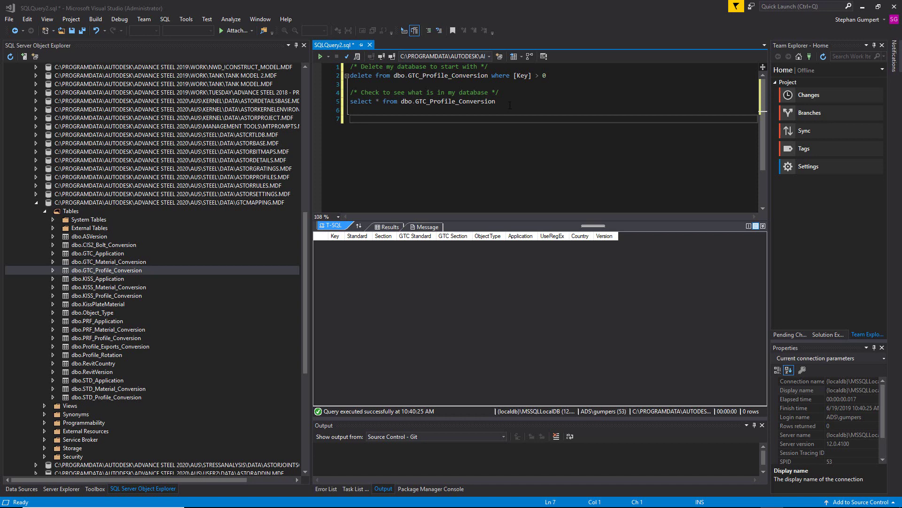
In Visual Studio, run the statement deleting the dbo.GTC_Profile_Conversion rows where [Key] > 0
left_click(517, 86)
left_click_drag(547, 75, 350, 76)
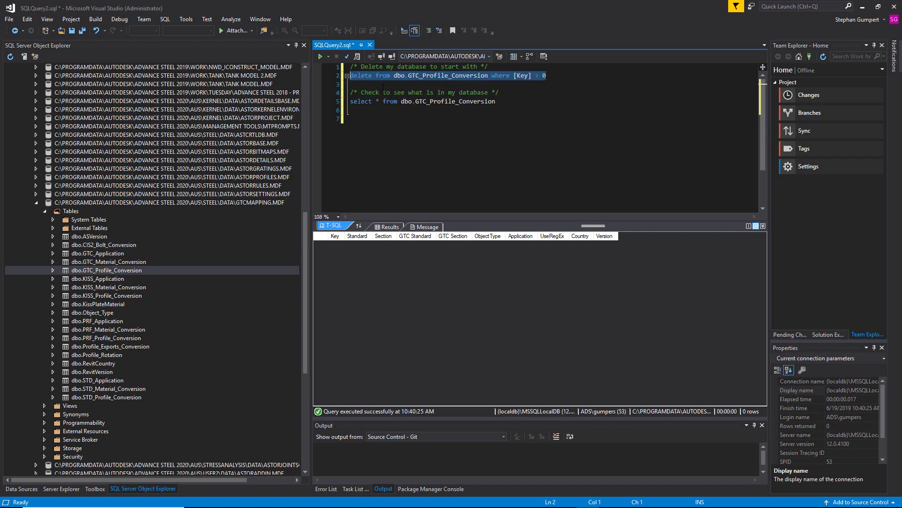
key("ctrl+shift+e")
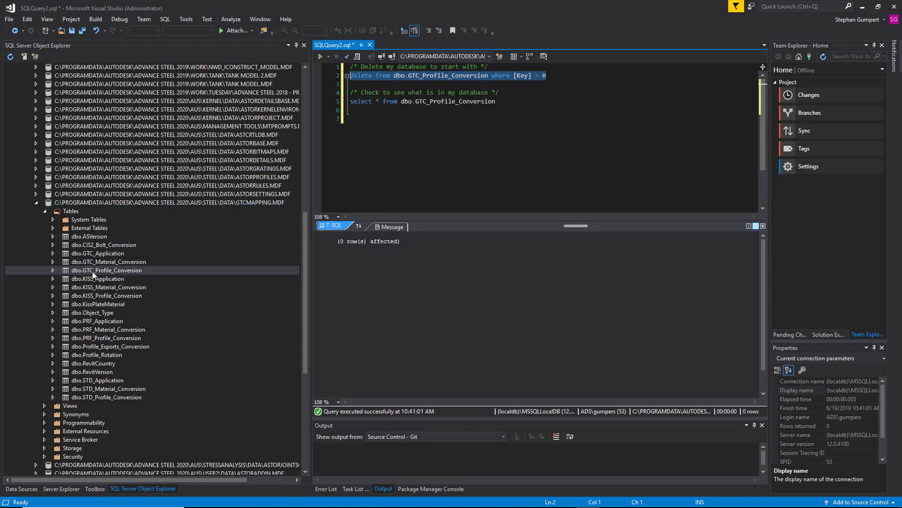
Run only the select query on dbo.GTC_Profile_Conversion to check the table's contents
left_click(425, 162)
left_click_drag(496, 101, 350, 102)
key("ctrl+shift+e")
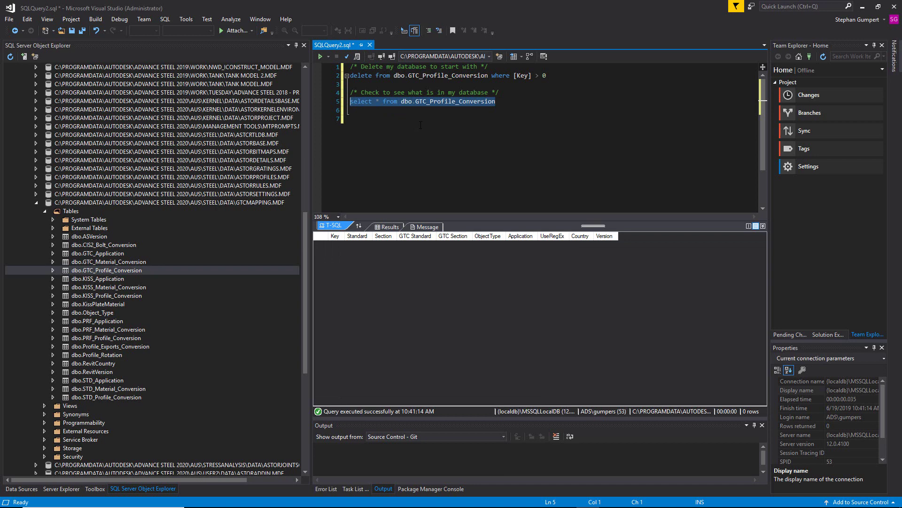
left_click(446, 120)
Launch Advance Steel 2020 from its shortcut in the 2020 folder and open the recent drawing AS-to-Revit
key("alt+Tab")
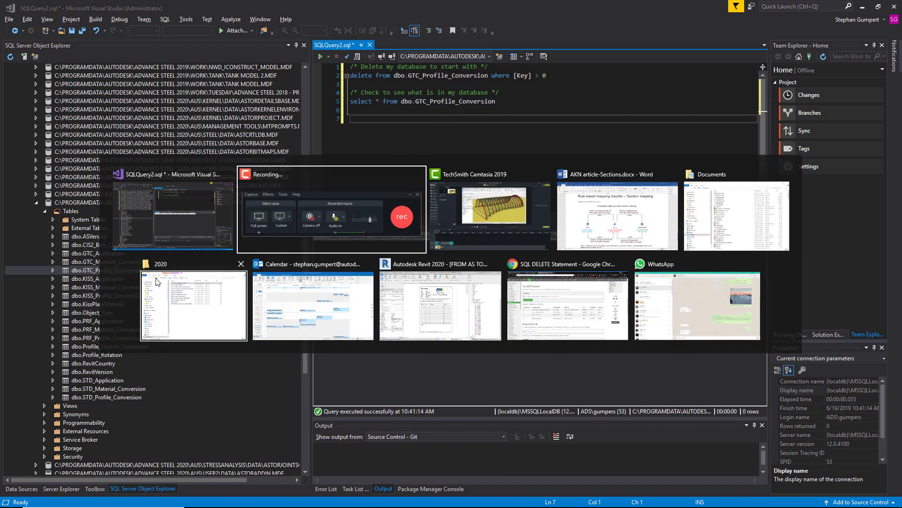
left_click(156, 281)
double_click(301, 180)
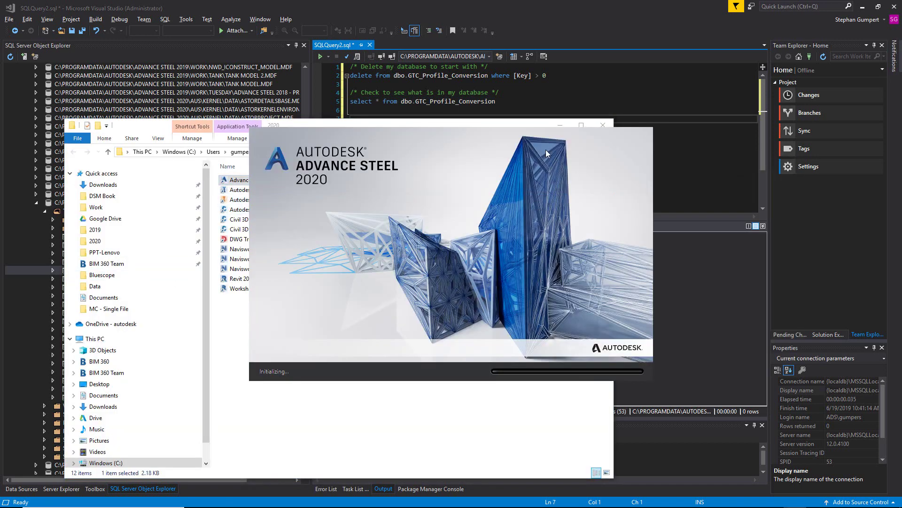
left_click(561, 124)
left_click(529, 105)
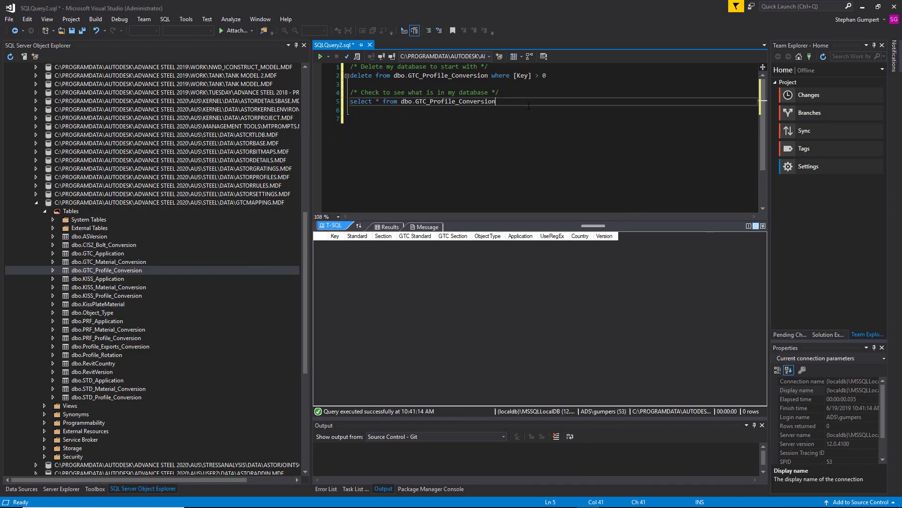
key("alt+Tab")
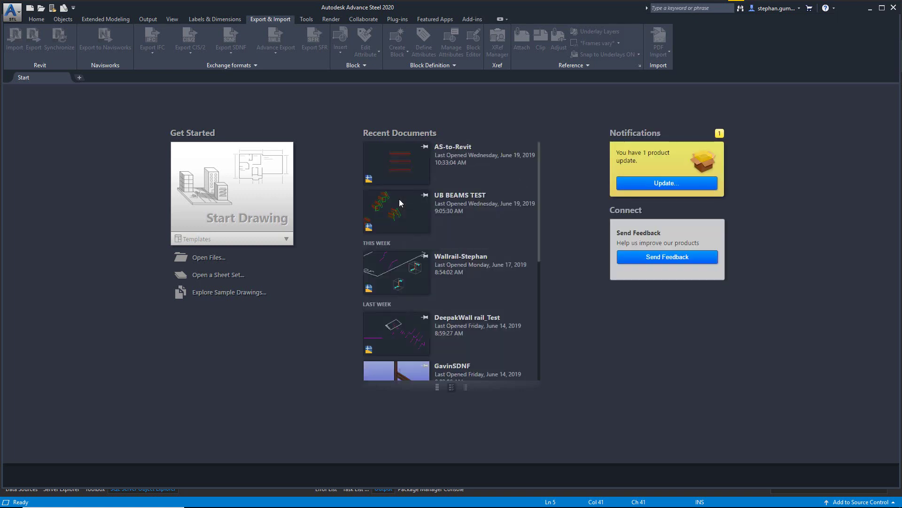
left_click(406, 166)
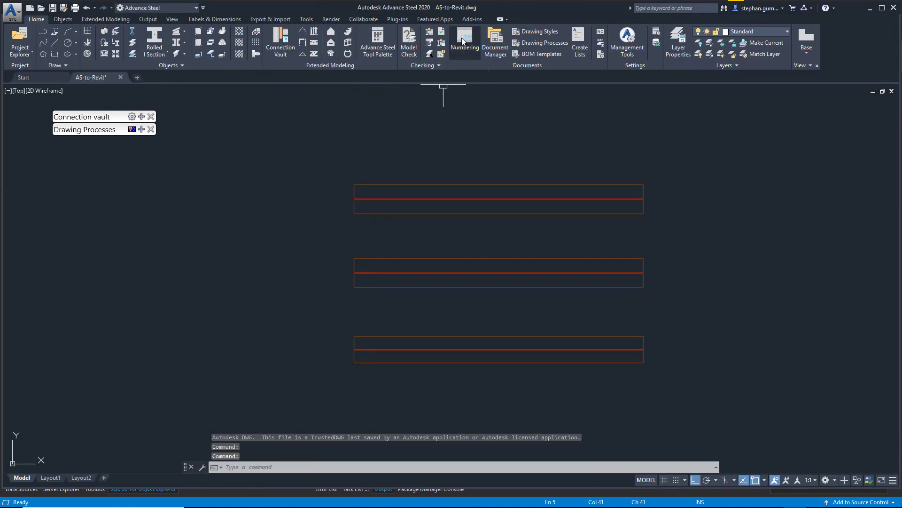
Run part numbering on the model with the existing settings and close the numbering results
left_click(464, 41)
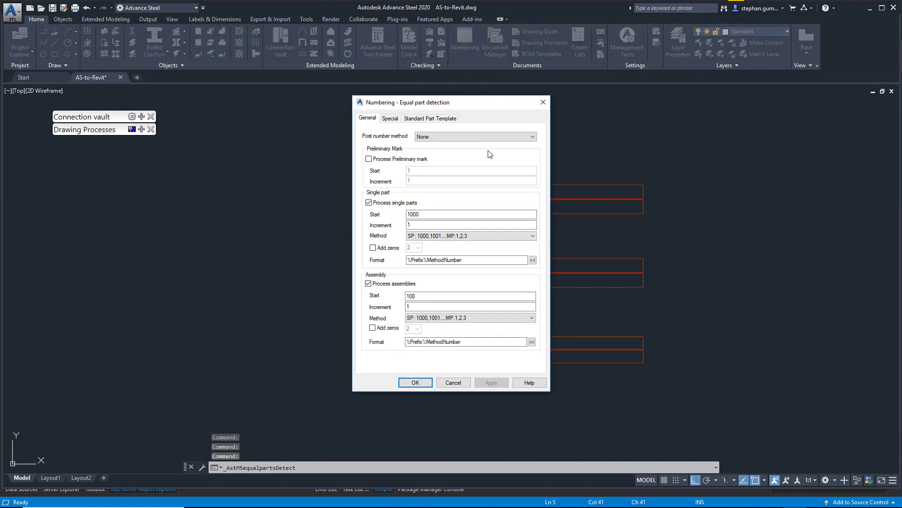
left_click(415, 383)
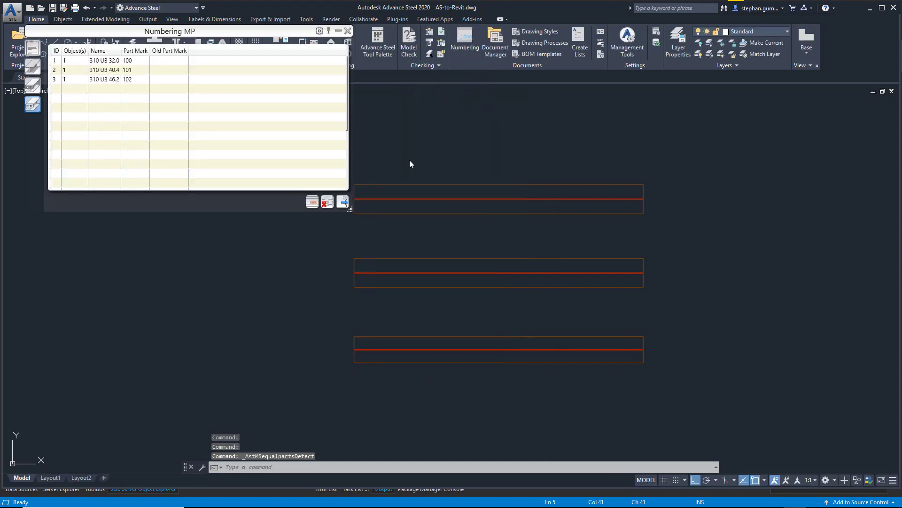
left_click(348, 30)
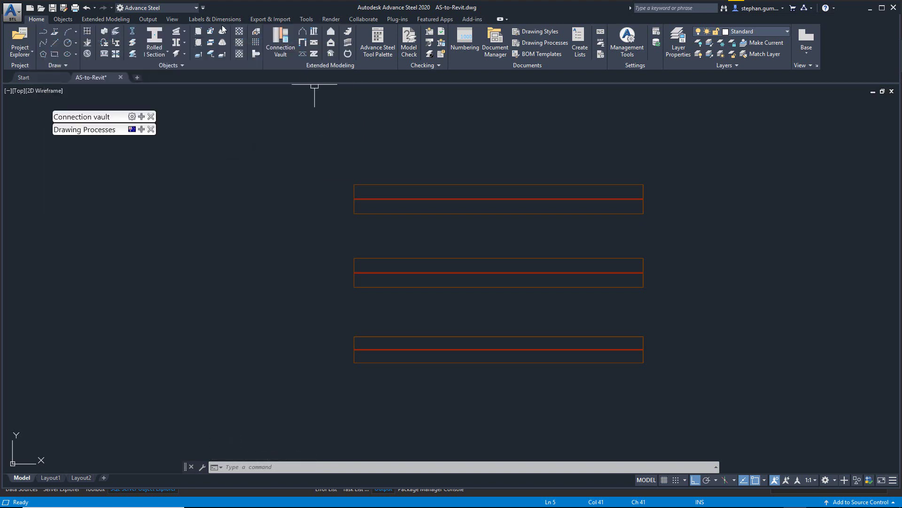
Export the numbered model for Revit again under the file name AS-to-Revit.smlx in Documents
left_click(270, 18)
left_click(34, 42)
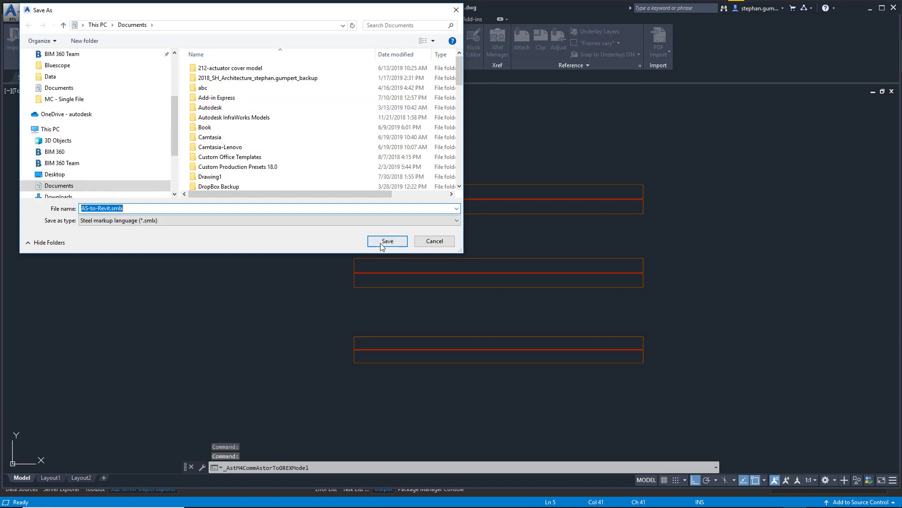
left_click(385, 245)
left_click(474, 259)
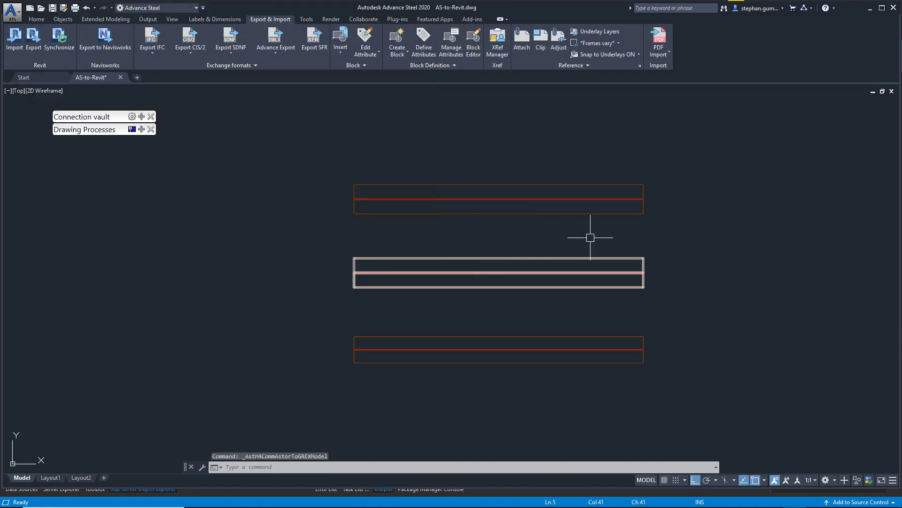
Switch to Visual Studio and rerun the select query on dbo.GTC_Profile_Conversion
key("alt+Tab")
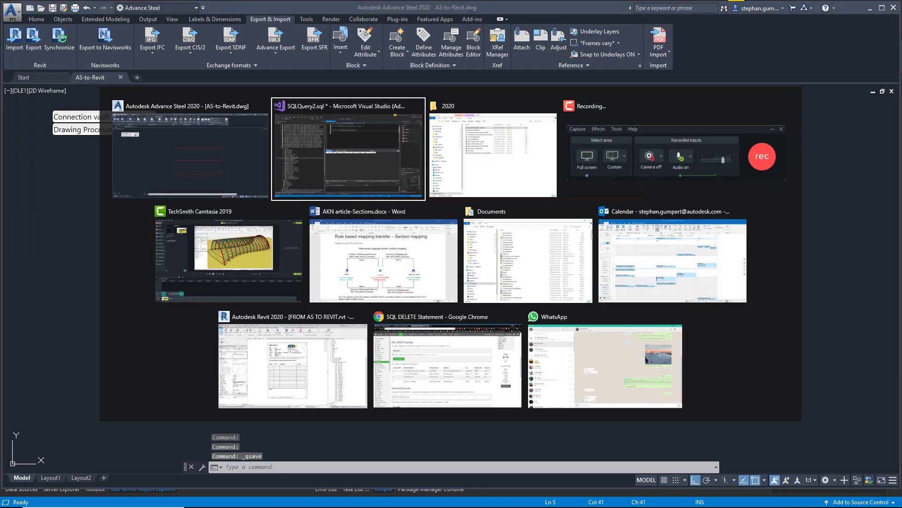
left_click_drag(496, 101, 350, 102)
key("ctrl+shift+e")
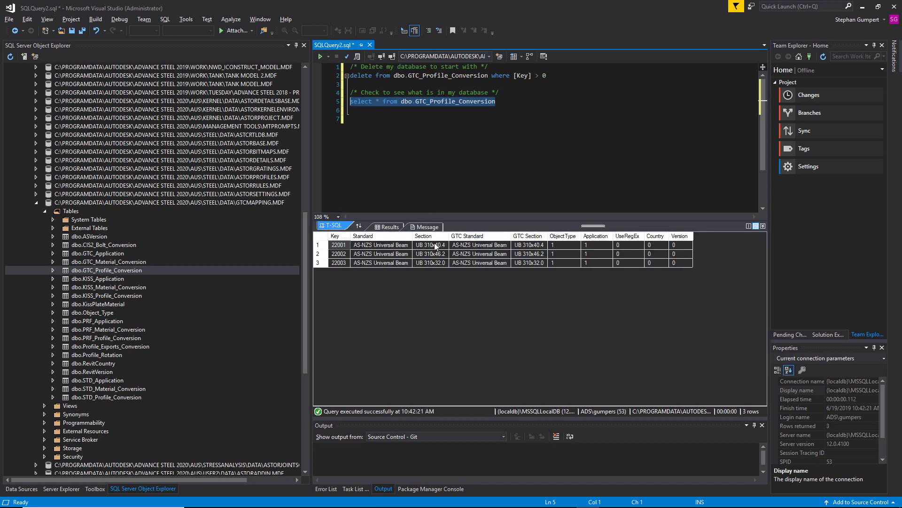
Widen the Standard, Section, GTC Standard and GTC Section result columns and examine the first row's GTC Section mapping
left_click_drag(548, 236, 570, 235)
left_click_drag(512, 236, 551, 236)
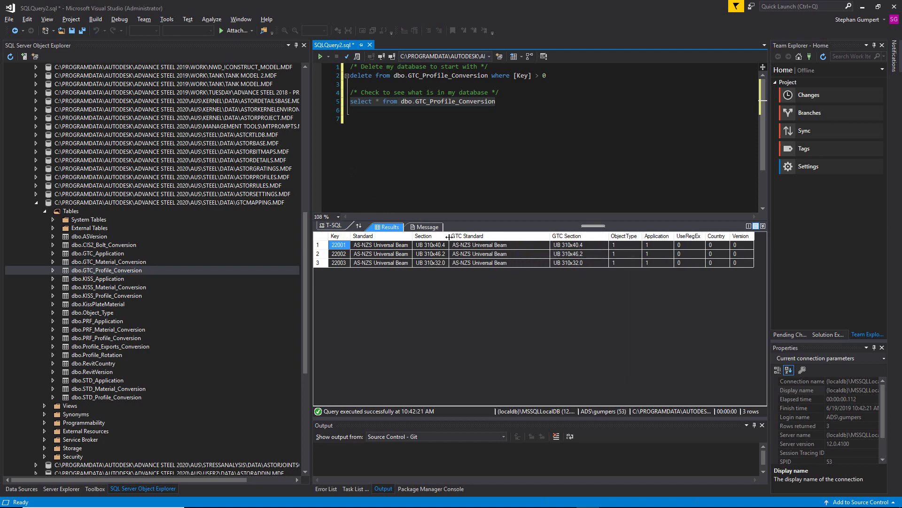
left_click_drag(449, 236, 474, 236)
left_click_drag(413, 236, 431, 236)
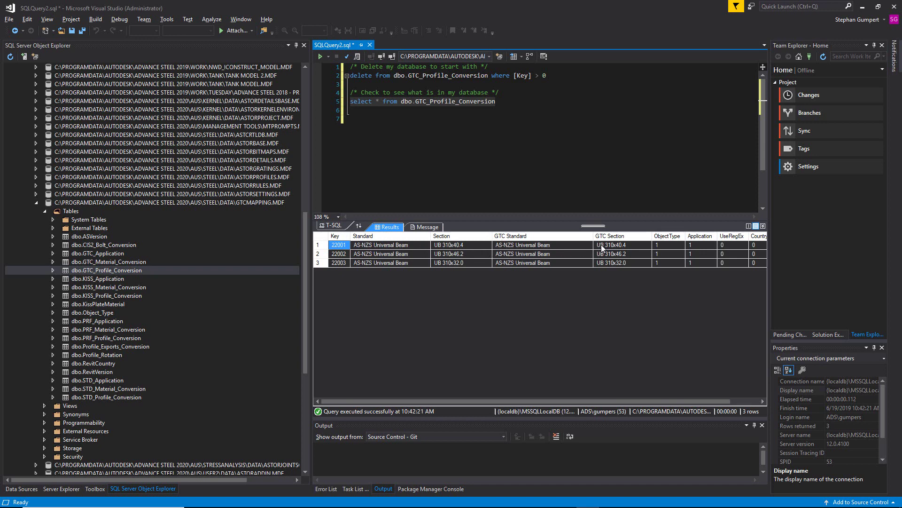
left_click(631, 245)
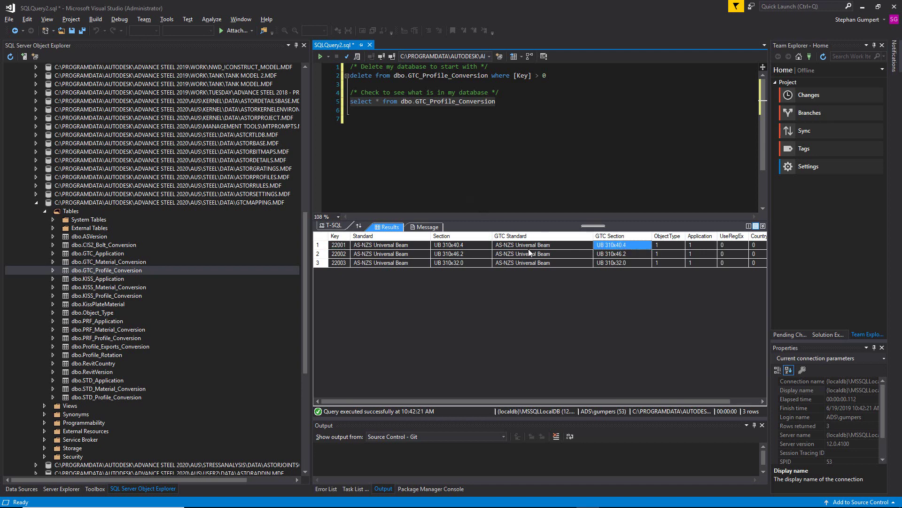
View the data of dbo.GTC_Profile_Conversion, widen its GTC Standard and GTC Section columns, and select the first row's GTC Section value
right_click(109, 270)
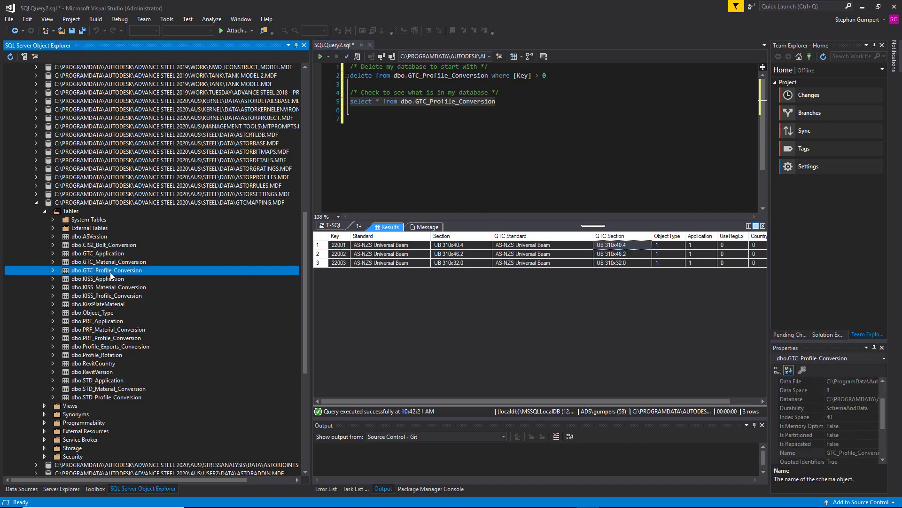
left_click(139, 333)
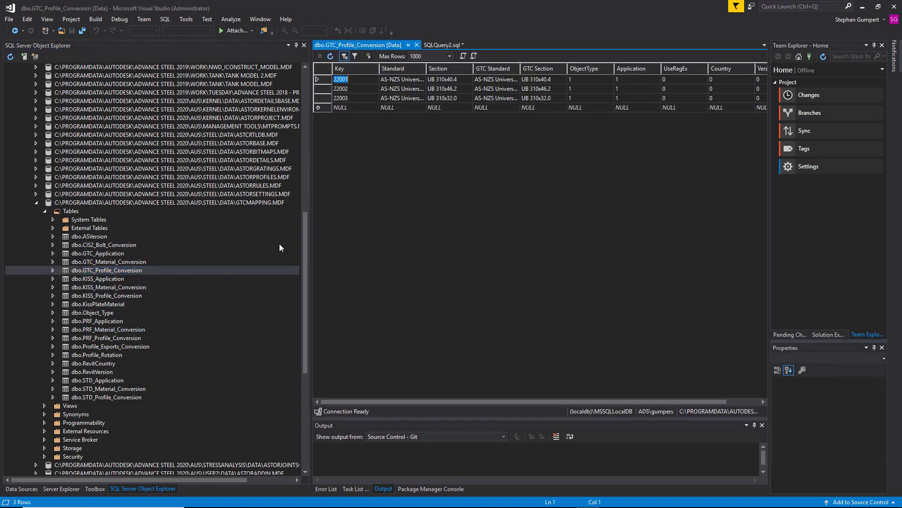
double_click(521, 68)
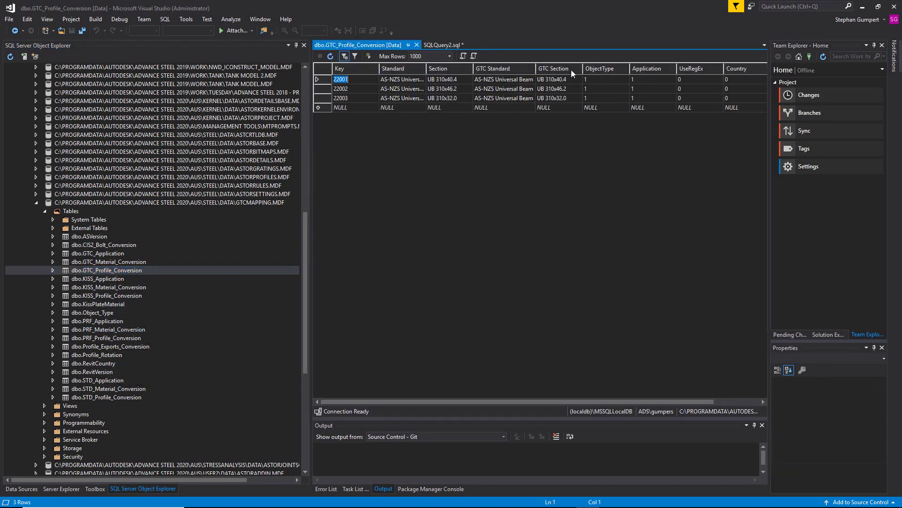
double_click(582, 69)
left_click(587, 80)
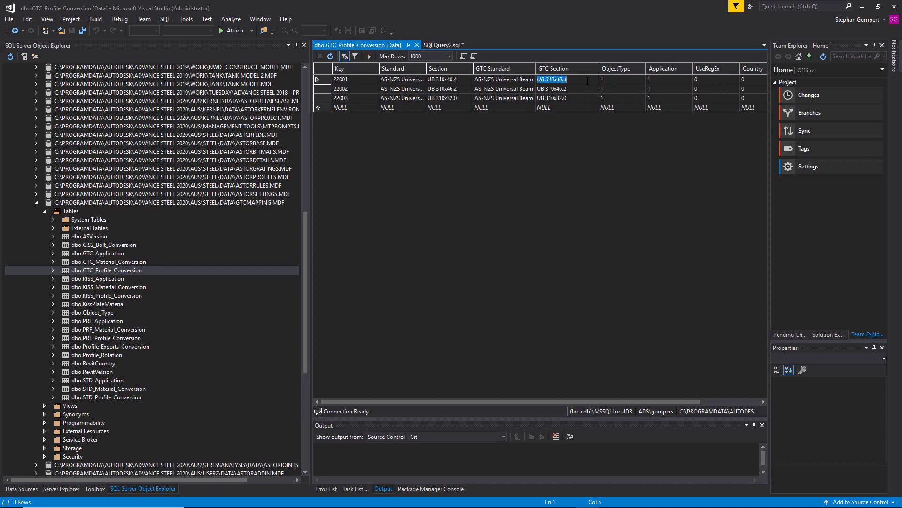
Switch to the Documents folder in File Explorer and sort its files by date modified, newest first
key("alt+Tab")
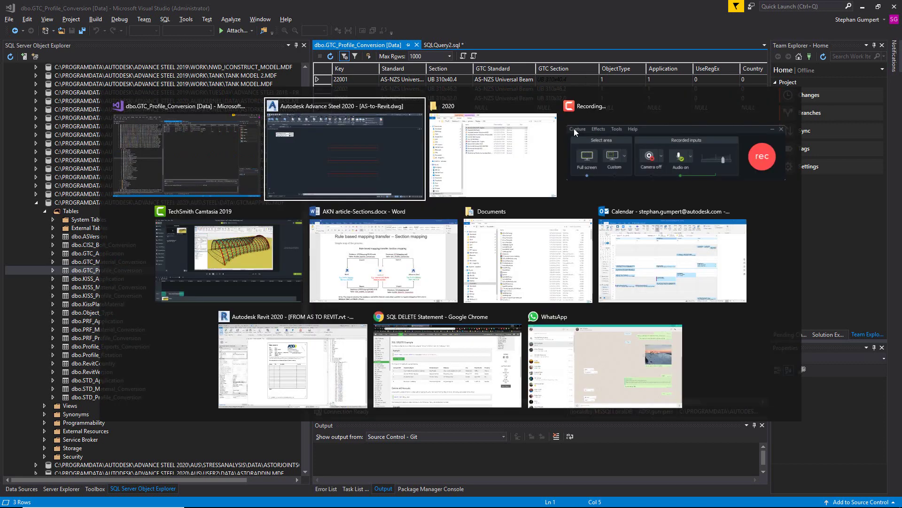
left_click(496, 276)
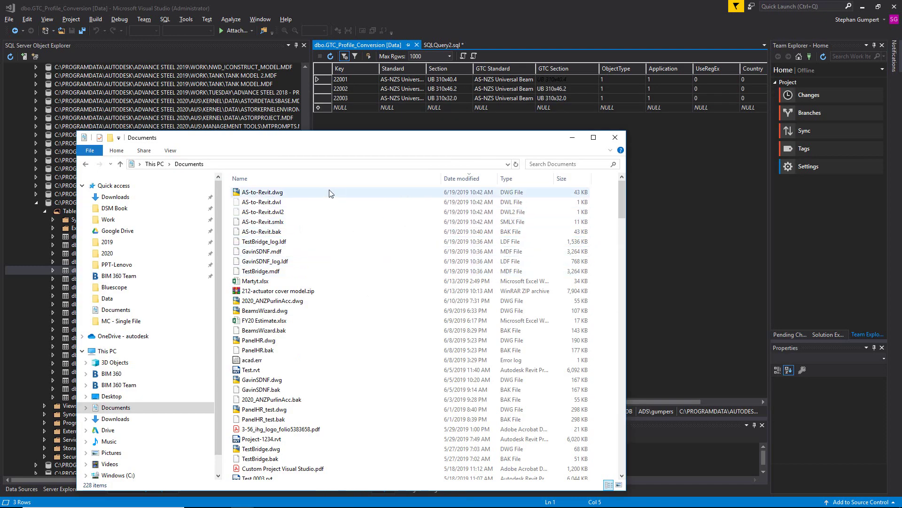
left_click(467, 181)
left_click(467, 181)
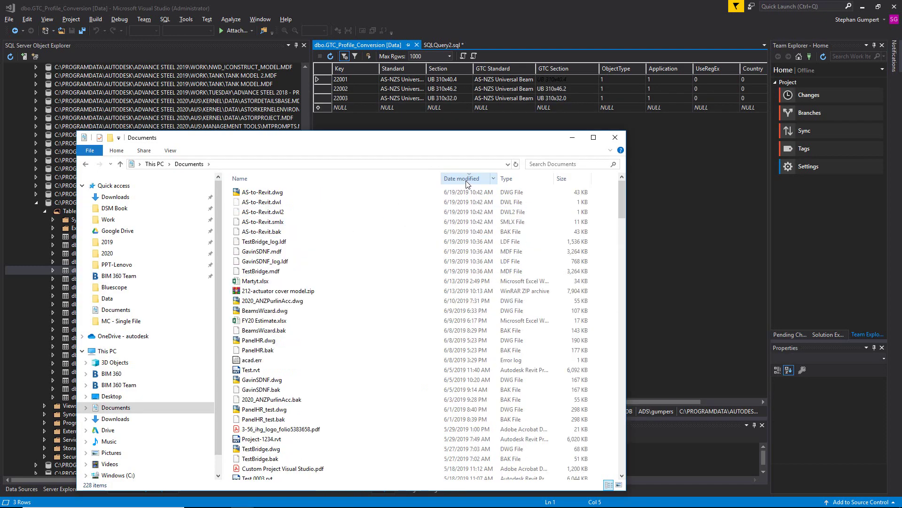
Open AS-to-Revit.smlx as a 7-Zip archive and open AS-to-Revit.xml from its Contents folder
left_click(282, 222)
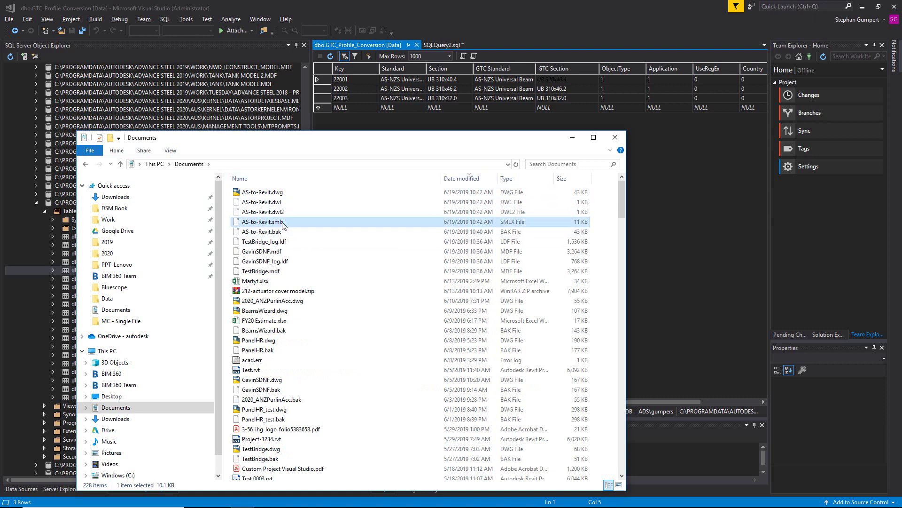
right_click(282, 223)
mouse_move(330, 253)
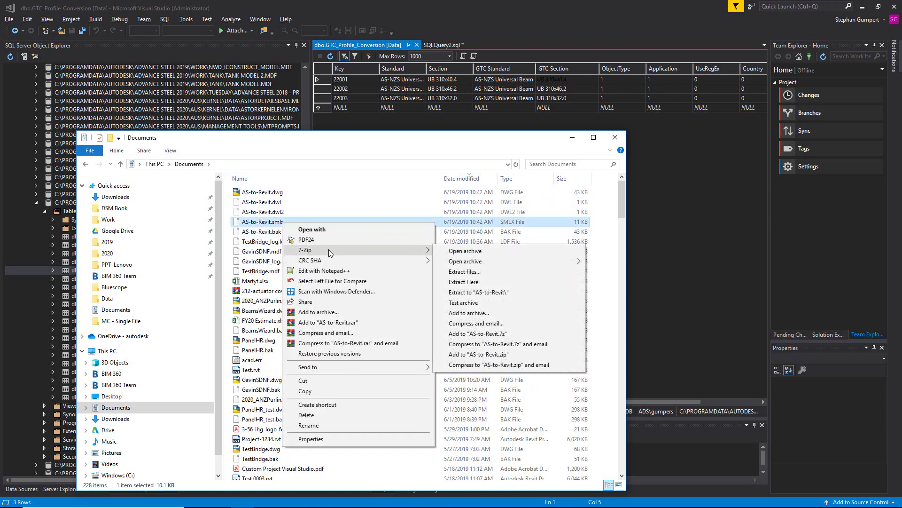
left_click(460, 252)
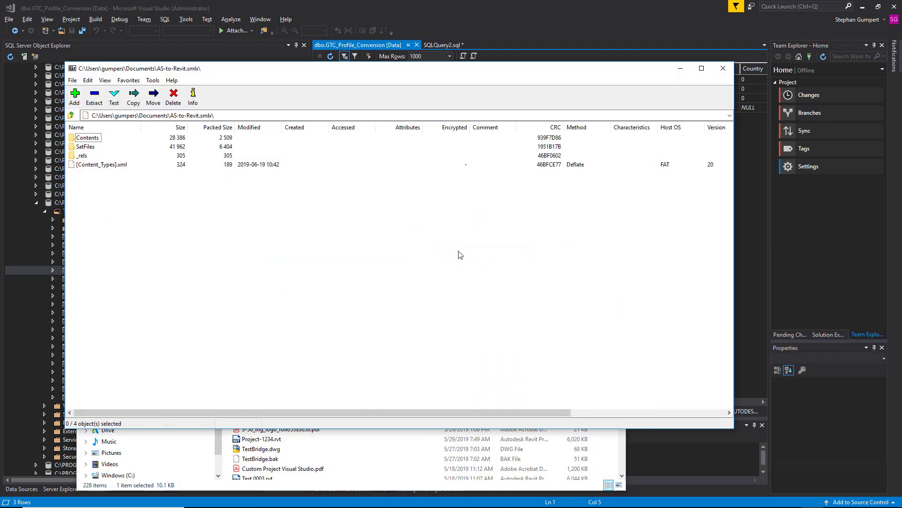
double_click(96, 140)
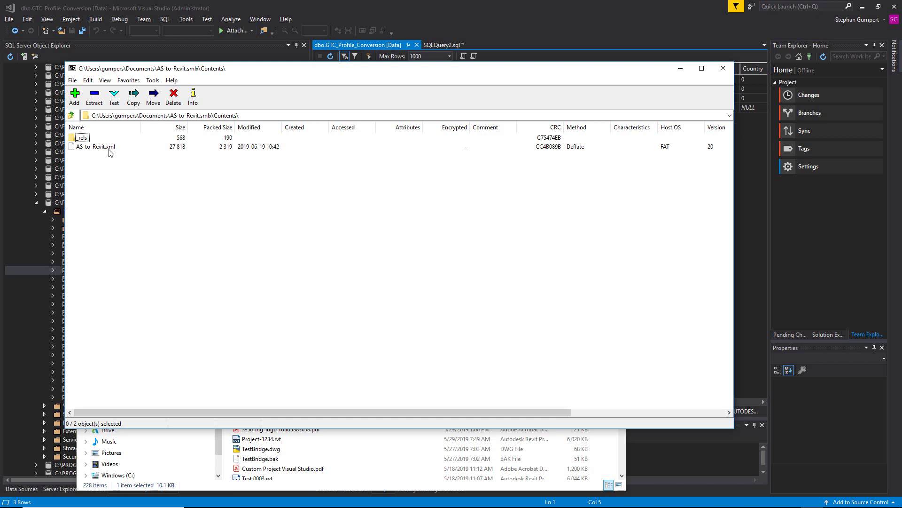
double_click(108, 147)
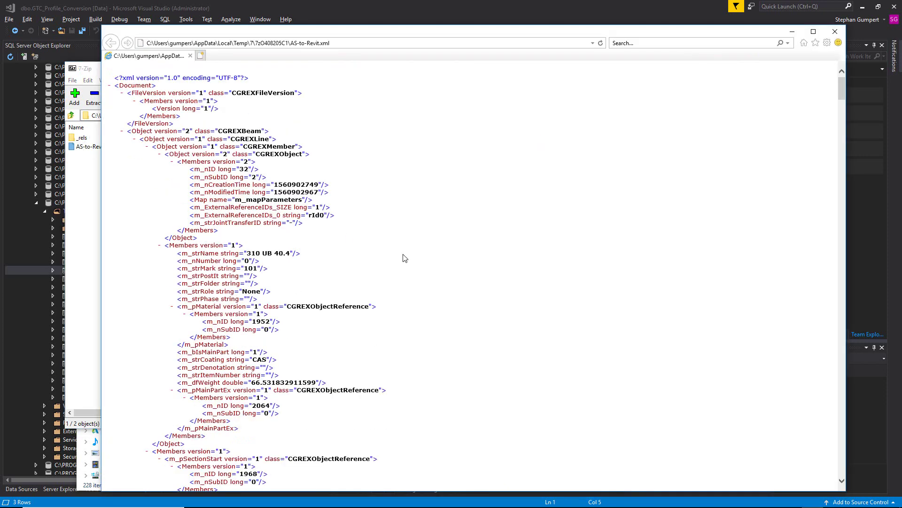
Compare the CGREXSection object's standard and name strings in the XML with the GTC values in Visual Studio, closing the XML when done
scroll(404, 259, "down", 5)
scroll(378, 268, "down", 20)
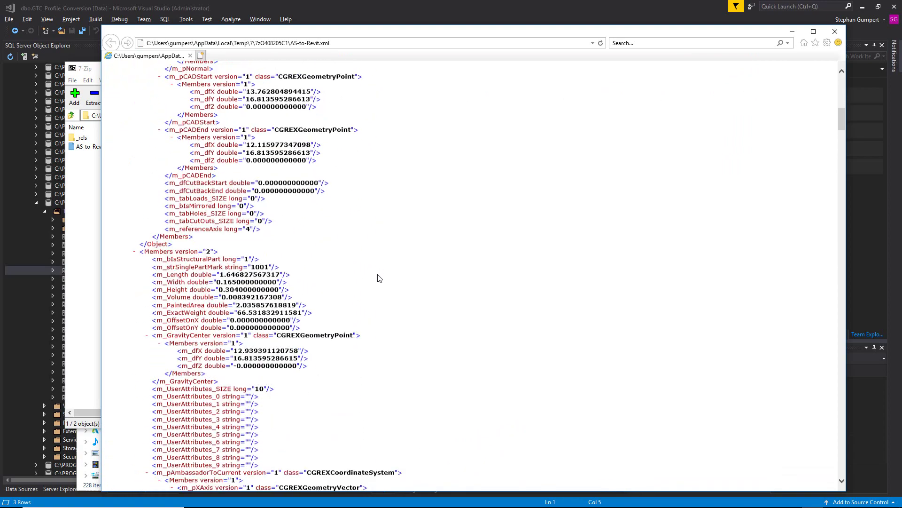
scroll(380, 278, "down", 10)
scroll(329, 281, "down", 10)
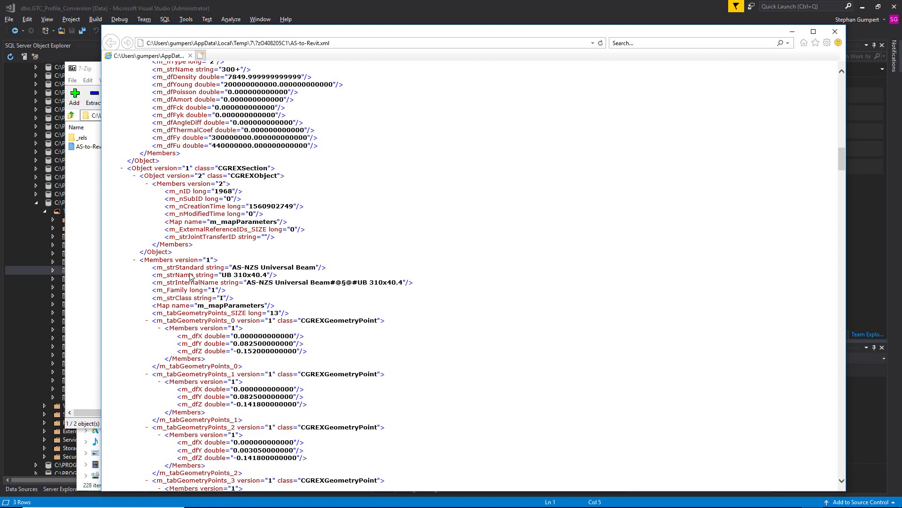
left_click(417, 5)
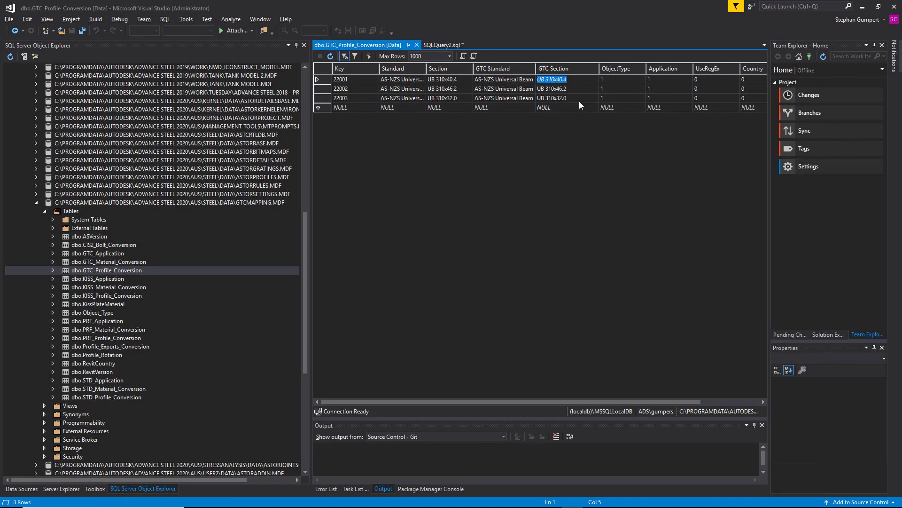
key("alt+Tab")
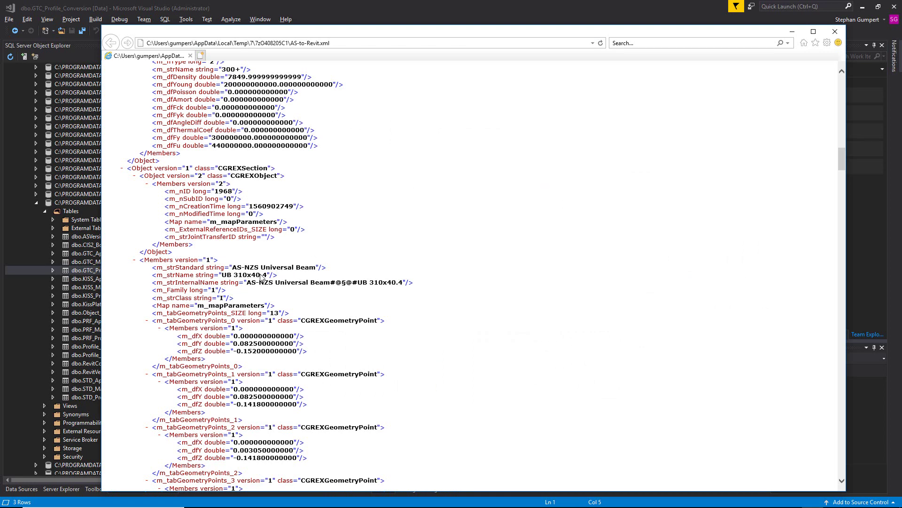
left_click(836, 31)
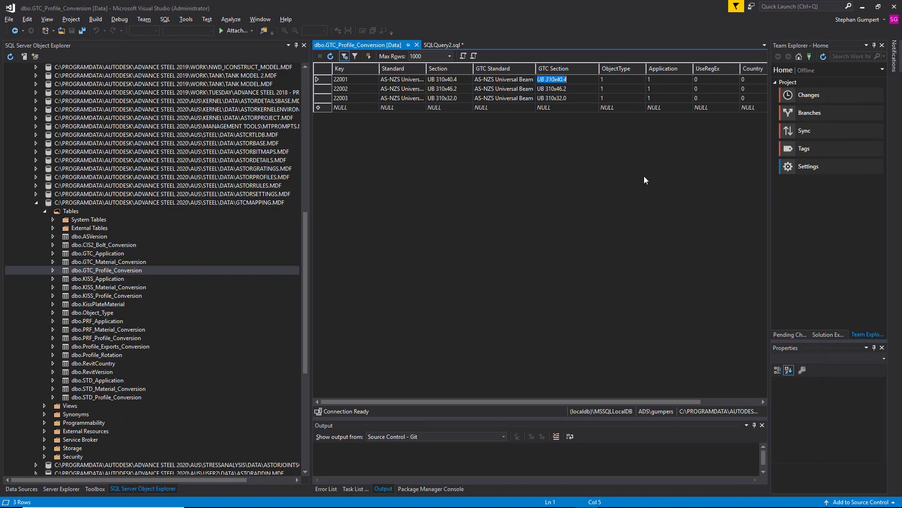
Close the 7-Zip window and set the three rows' GTC Section values in the table data to ABCD, EDGH and IJKL
key("alt+Tab")
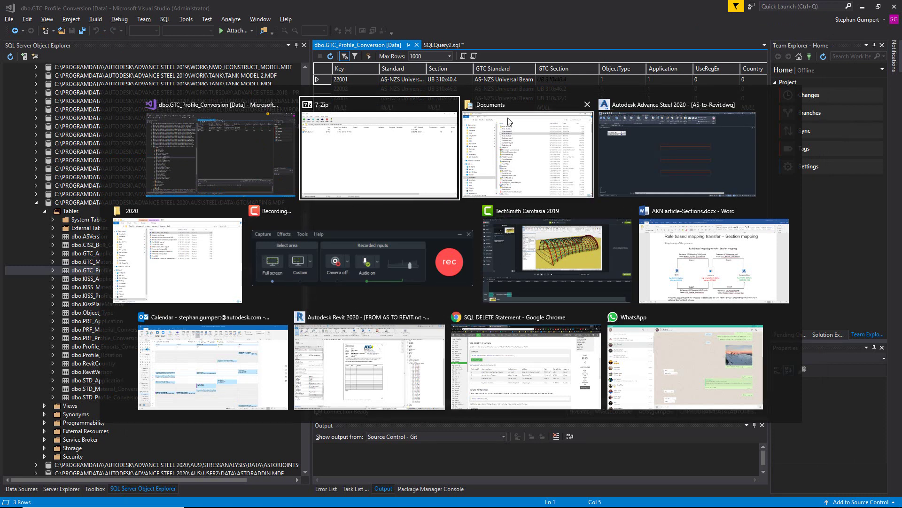
key("alt+Tab")
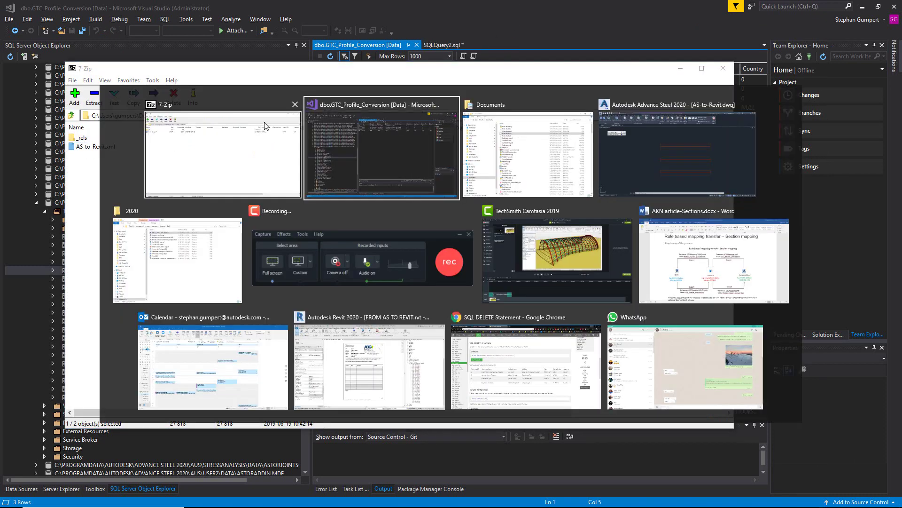
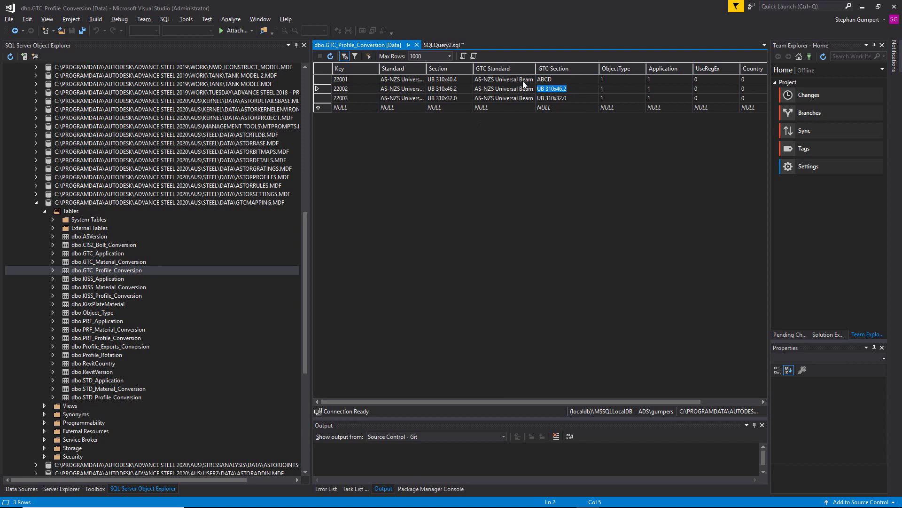
type("EDGH")
key("Down")
type("I")
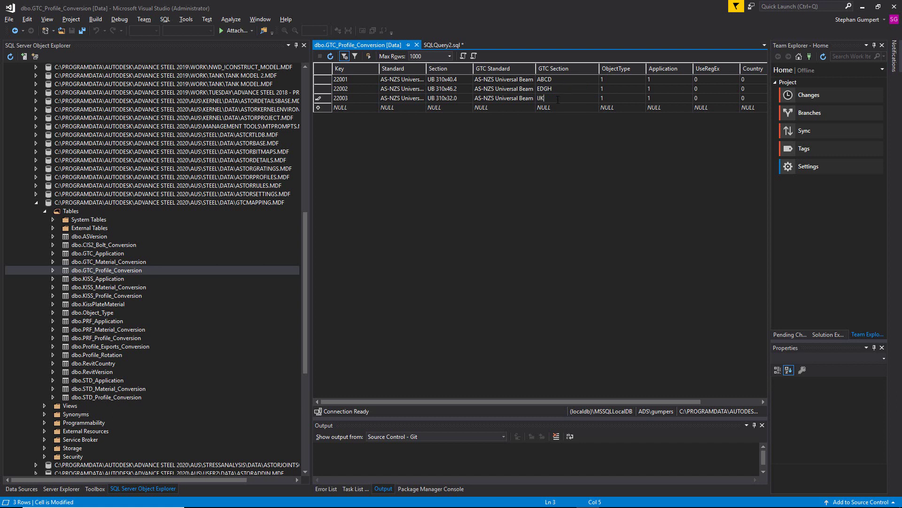
left_click(572, 90)
Close the table data view and rerun the select query on dbo.GTC_Profile_Conversion in SQLQuery2.sql
left_click(416, 44)
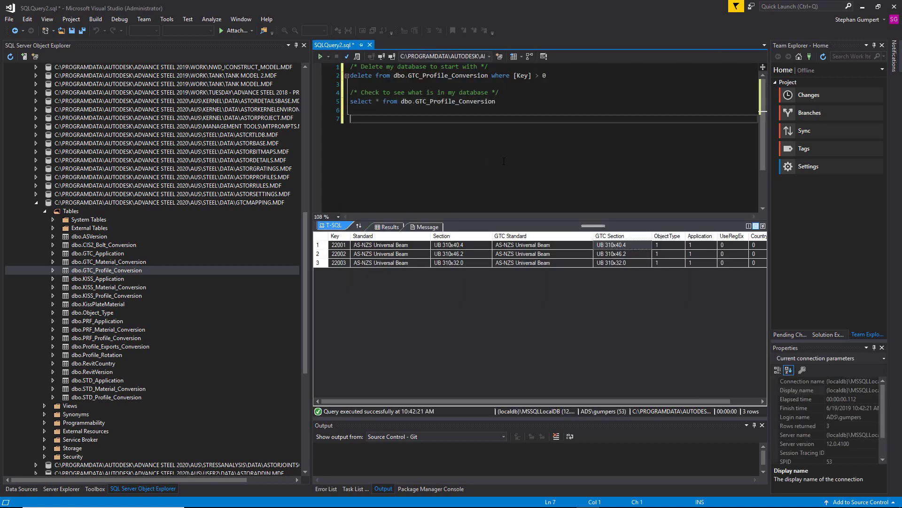
left_click(511, 106)
key("shift+Home")
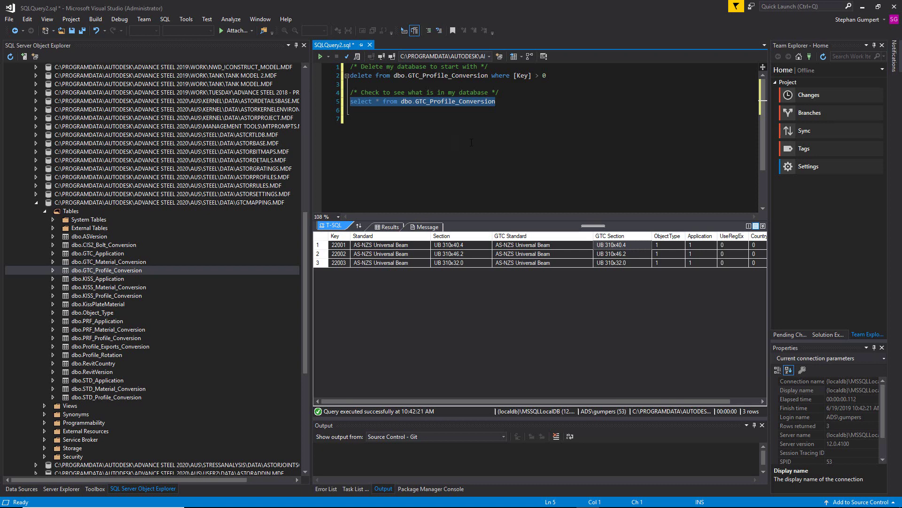
key("ctrl+shift+e")
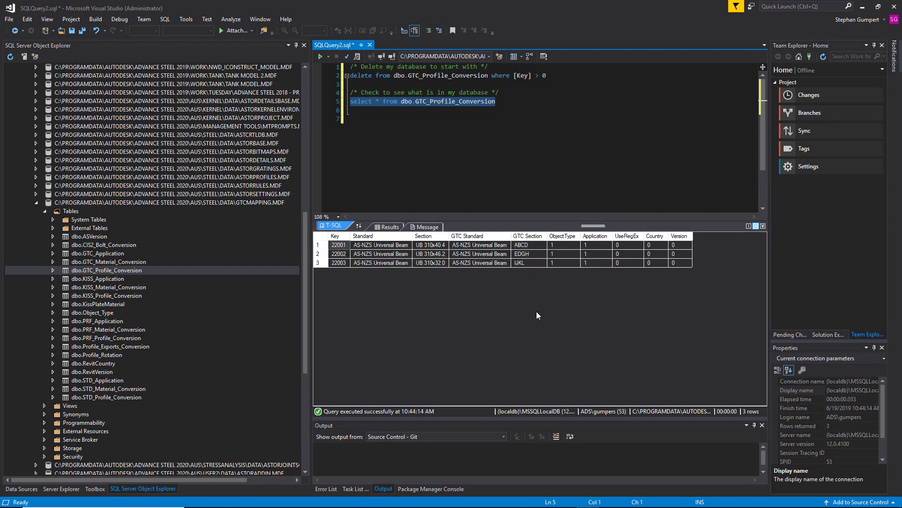
Switch to the Documents folder in File Explorer and delete AS-to-Revit.smlx
key("super+Tab")
left_click(408, 159)
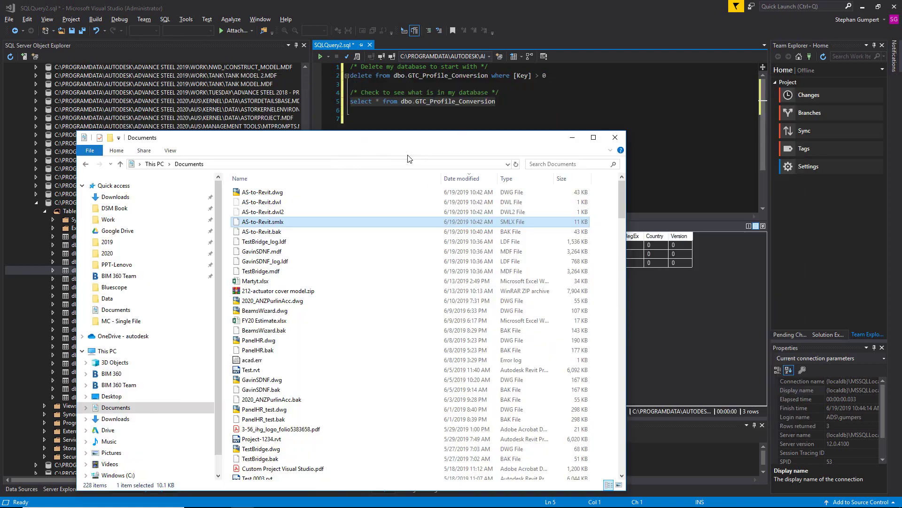
right_click(279, 224)
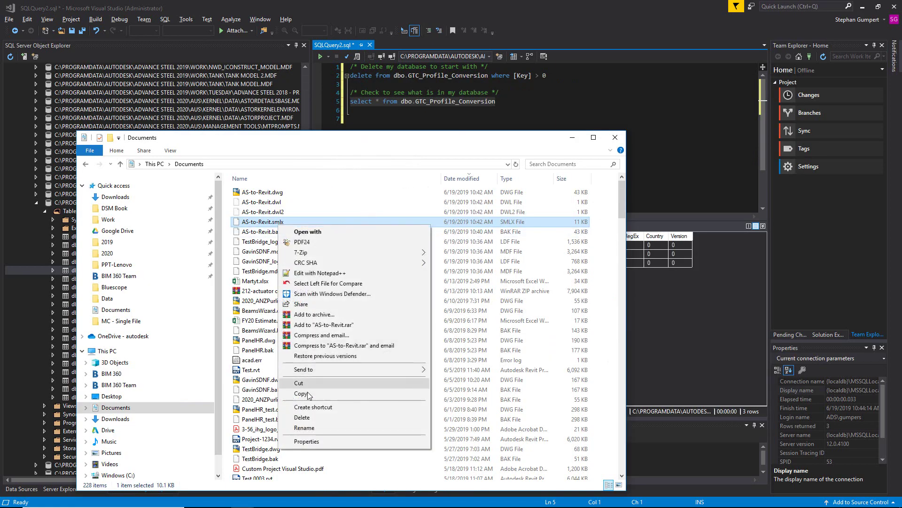
left_click(303, 417)
Switch to Advance Steel and export the model to Revit as AS-to-Revit.smlx in the Documents folder
key("super+Tab")
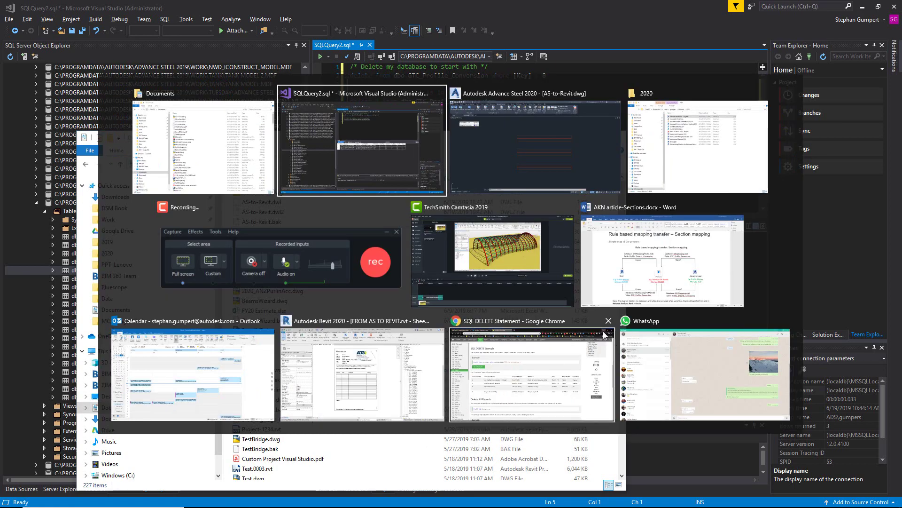
left_click(522, 179)
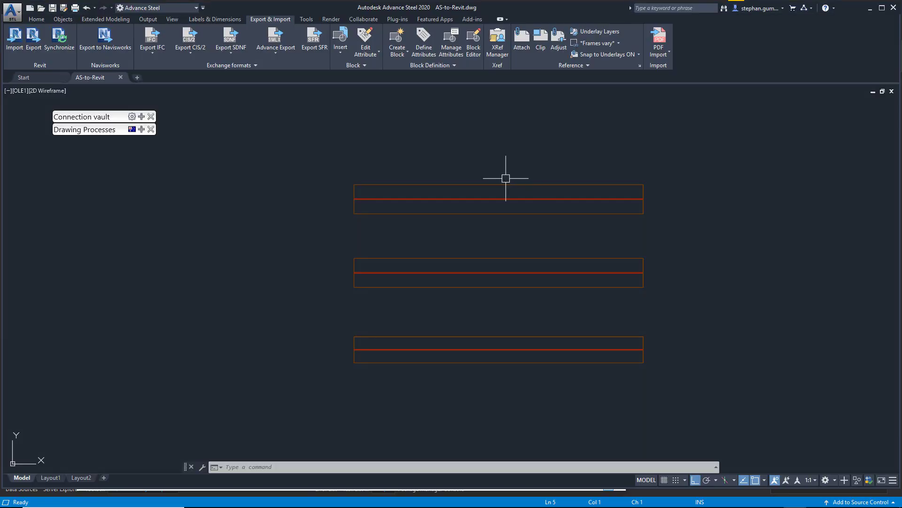
left_click(33, 39)
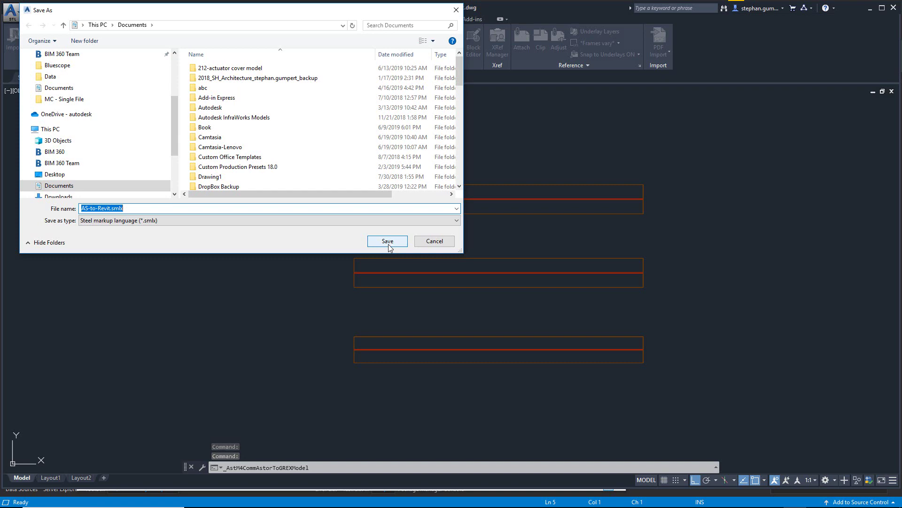
left_click(388, 241)
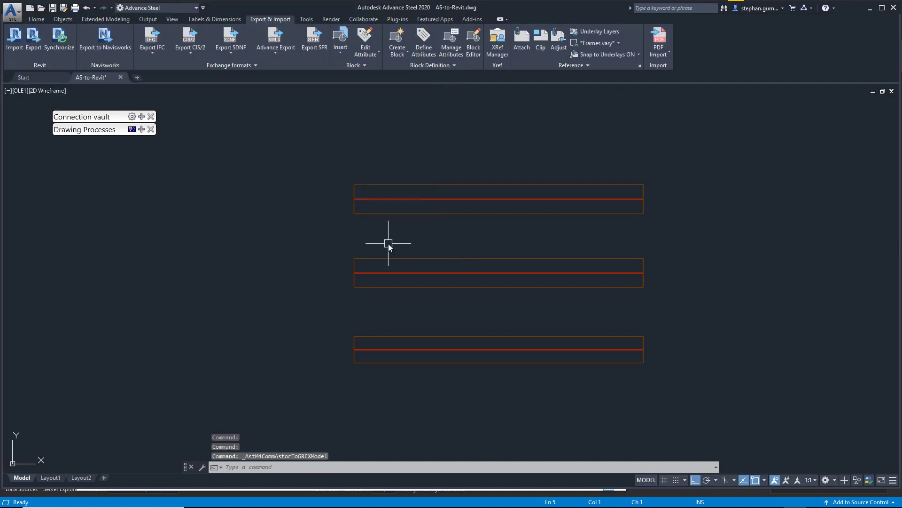
Return to Visual Studio and run only the select statement again to recheck the mapping rows following the export
key("alt+Tab")
key("Tab")
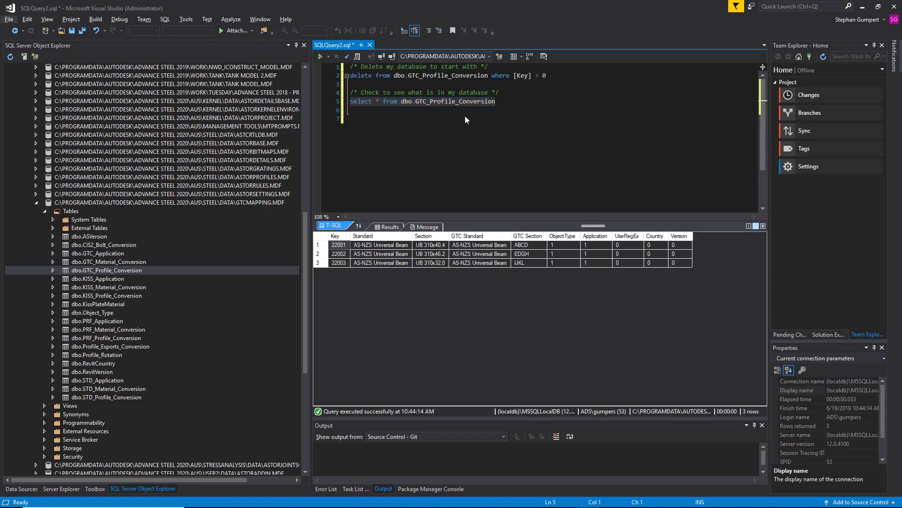
left_click_drag(494, 105, 344, 107)
key("ctrl+shift+e")
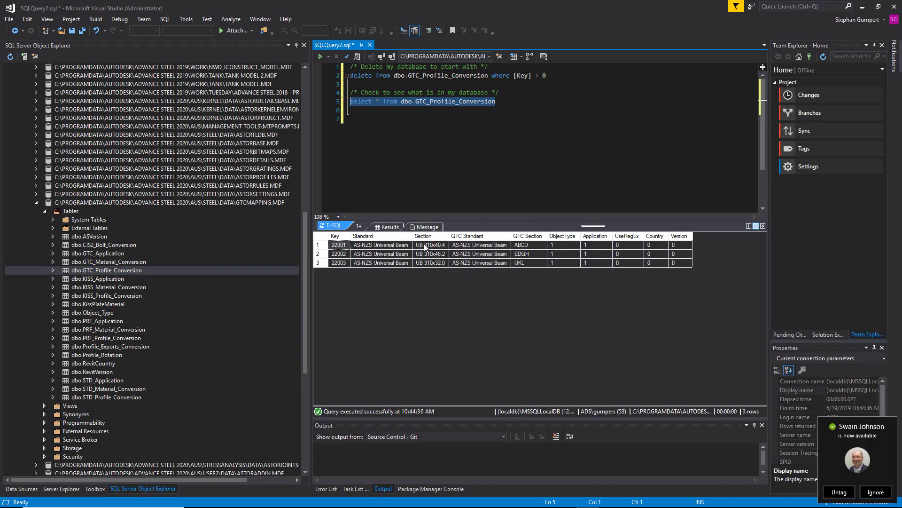
Switch to the Documents folder, open the newly exported AS-to-Revit.smlx with 7-Zip, and open AS-to-Revit.xml from Contents
key("alt+Tab")
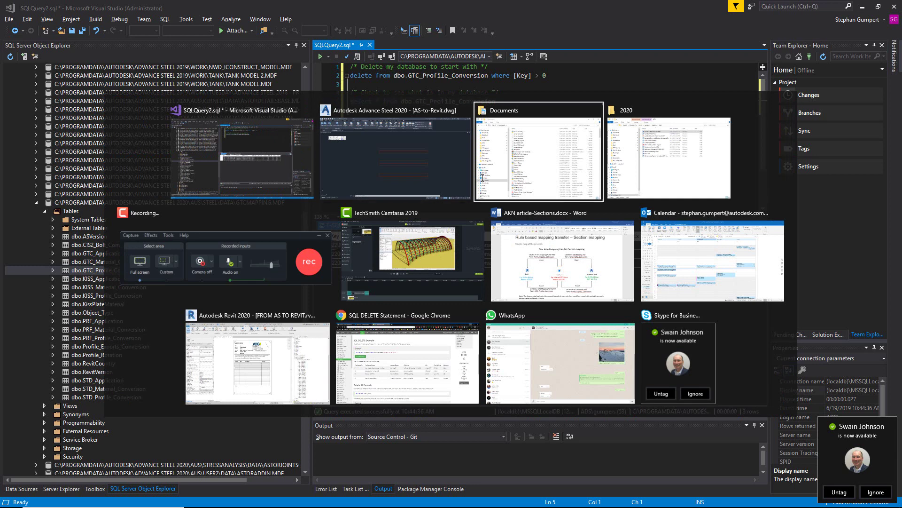
left_click(540, 151)
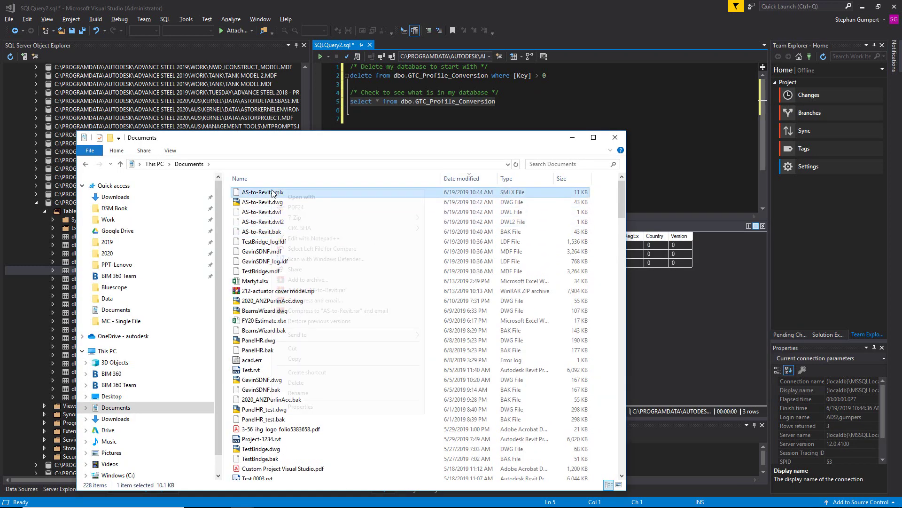
right_click(272, 190)
left_click(440, 218)
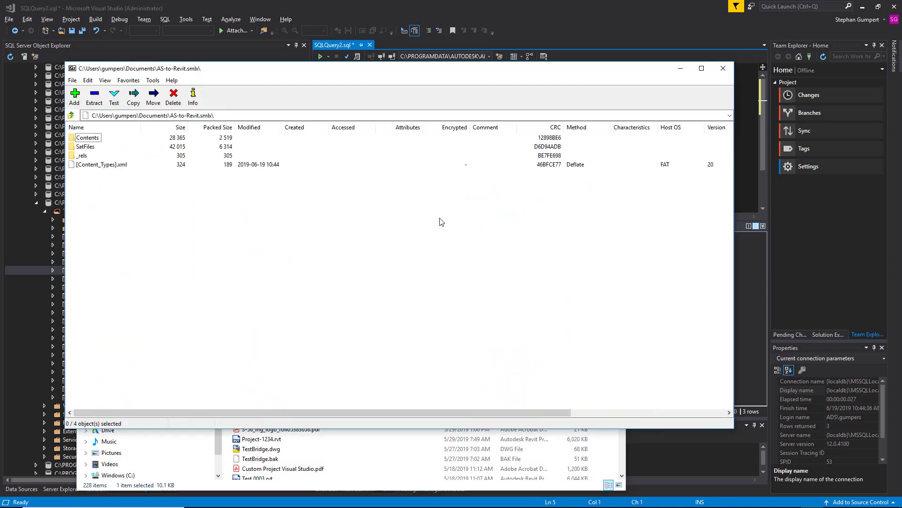
double_click(94, 138)
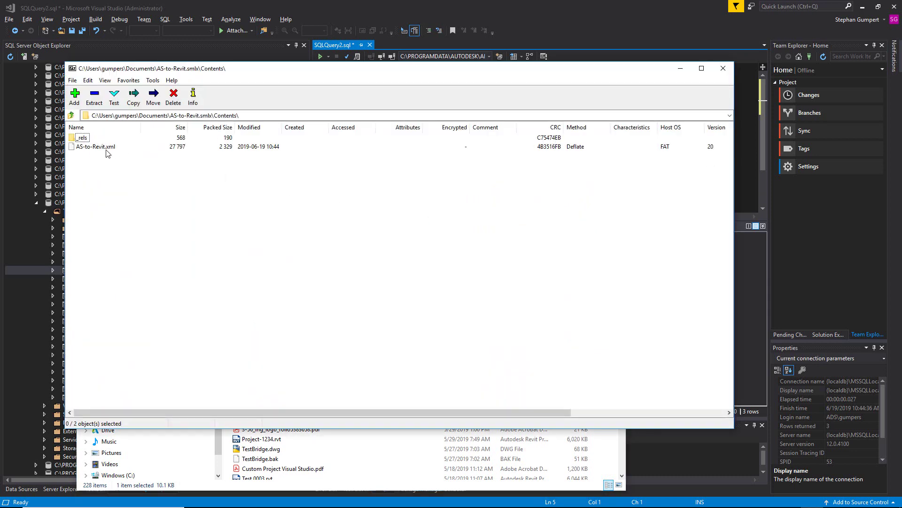
left_click(101, 147)
key("Return")
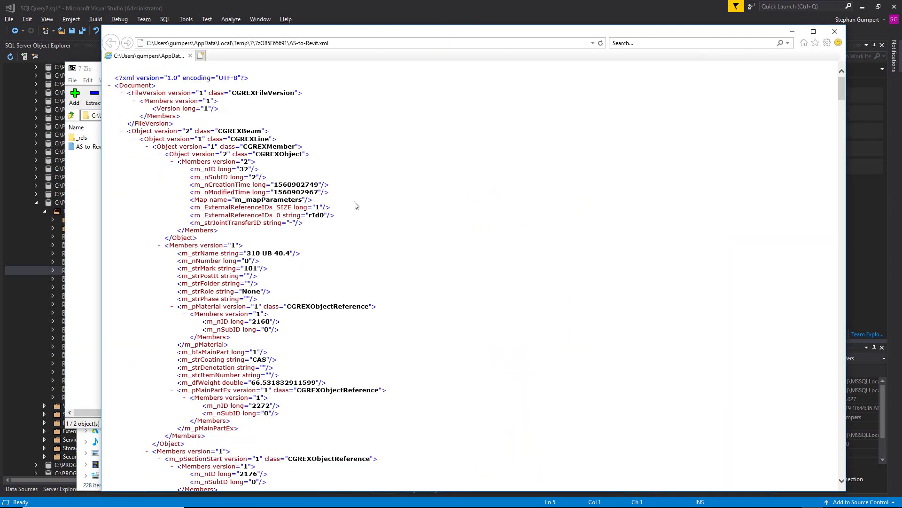
Locate the CGREXSection object's m_strName in the new XML and compare it with the GTC Section column in Visual Studio
scroll(369, 243, "down", 15)
scroll(376, 249, "down", 20)
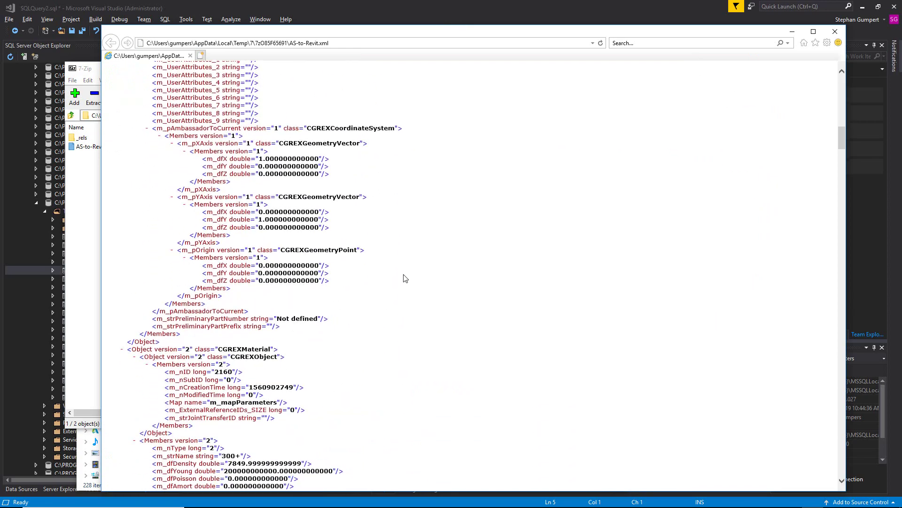
scroll(278, 186, "down", 5)
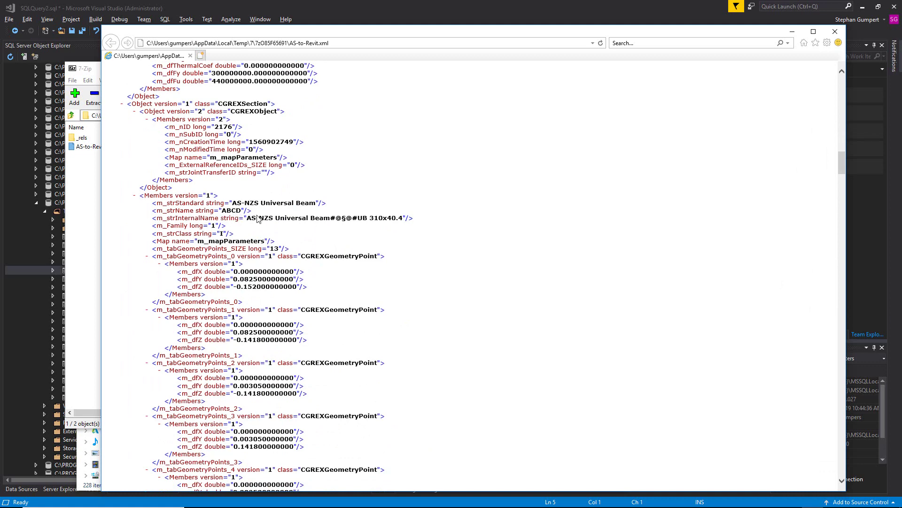
left_click(486, 4)
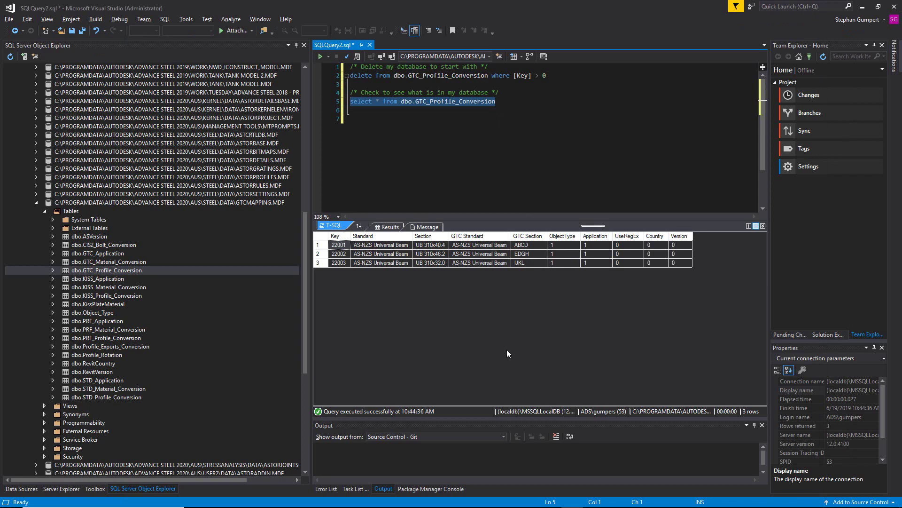
Switch back to the exported XML and on to the AKN article-Sections document in Word to review its section mapping diagram
key("alt+Tab")
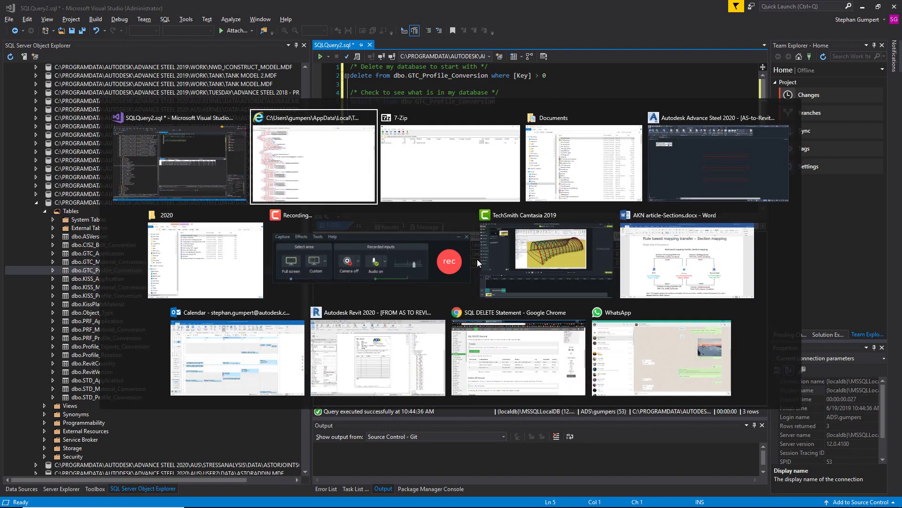
key("alt+Tab")
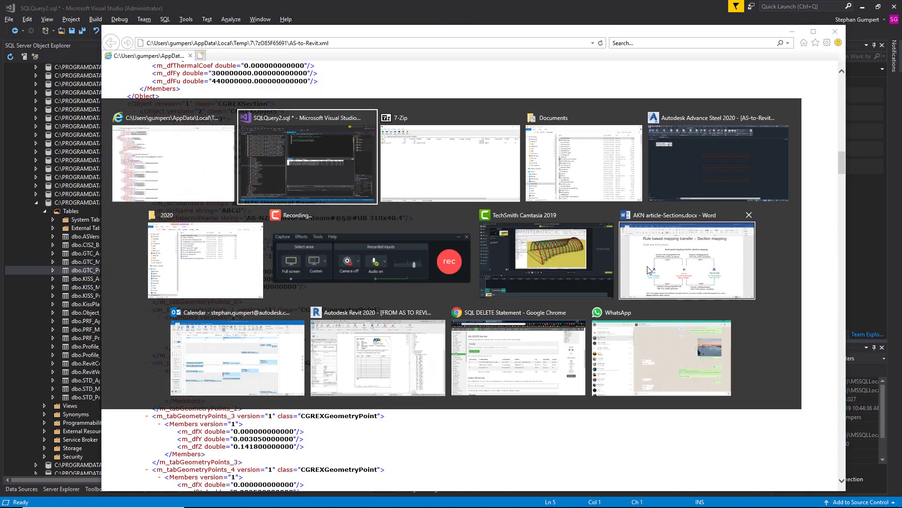
left_click(649, 269)
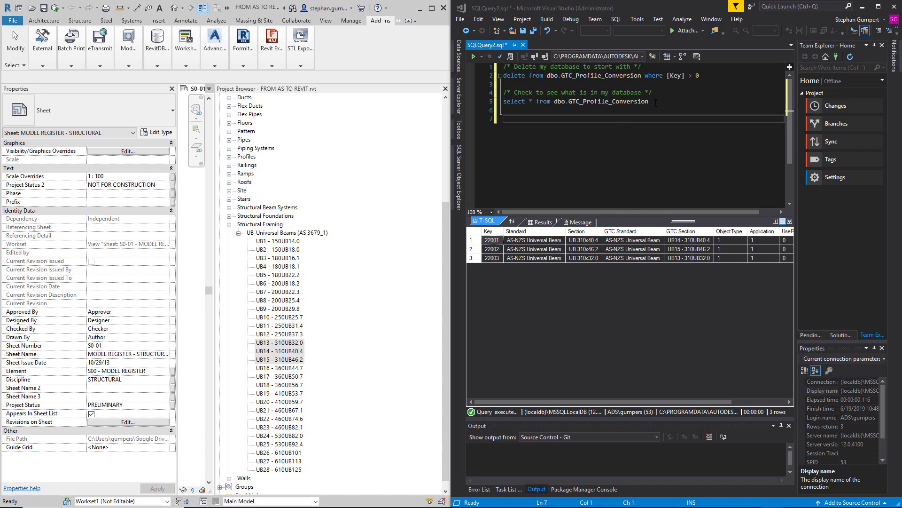
Run only the select statement on dbo.GTC_Profile_Conversion to check that GTC Section values match the Revit universal beam type names
left_click_drag(656, 103, 508, 102)
key("ctrl+shift+e")
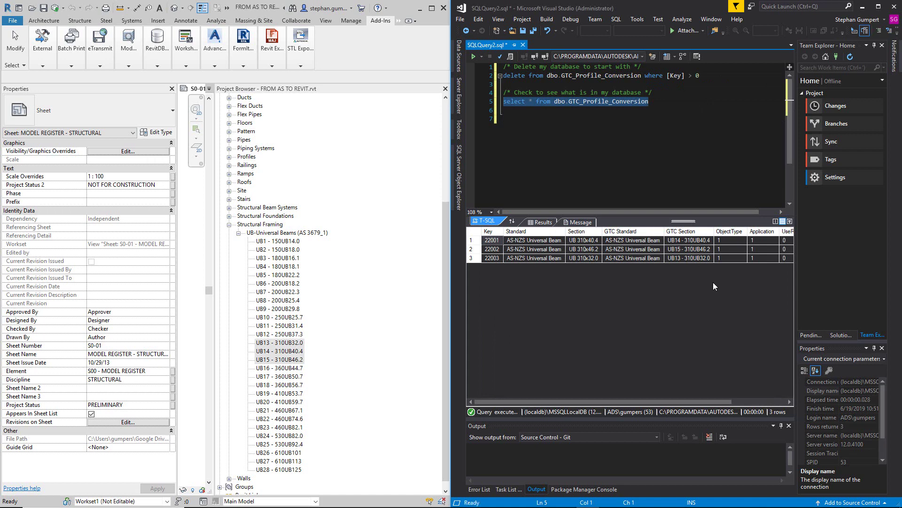
Switch to the 2020 shortcuts folder, launch Advance Steel 2020 - English, and close the folder window
key("alt+Tab")
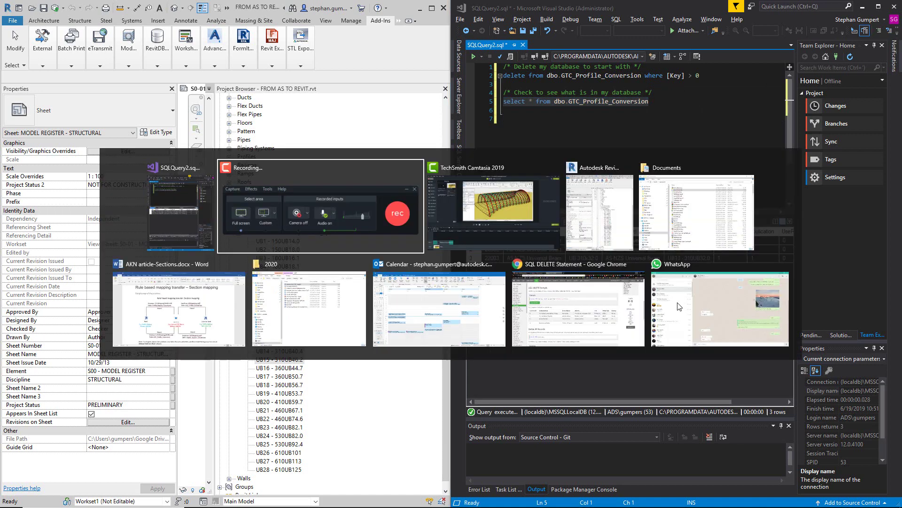
left_click(289, 312)
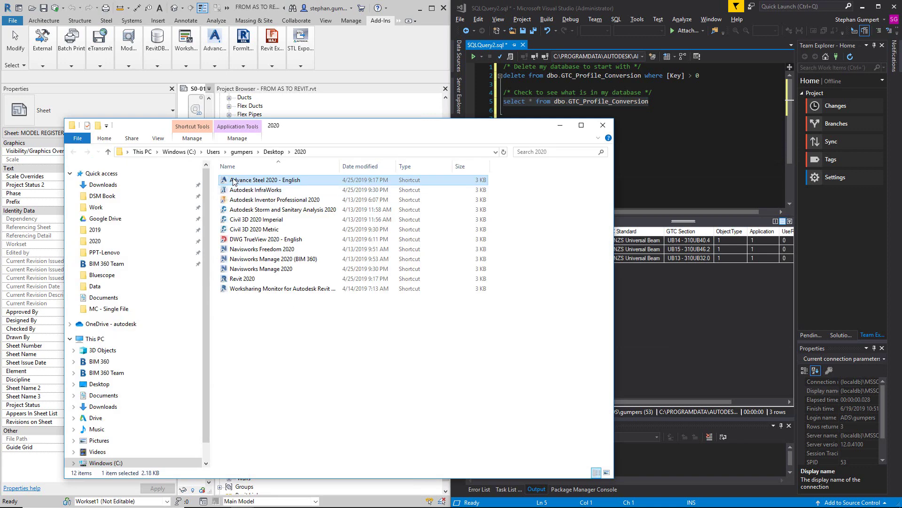
double_click(234, 181)
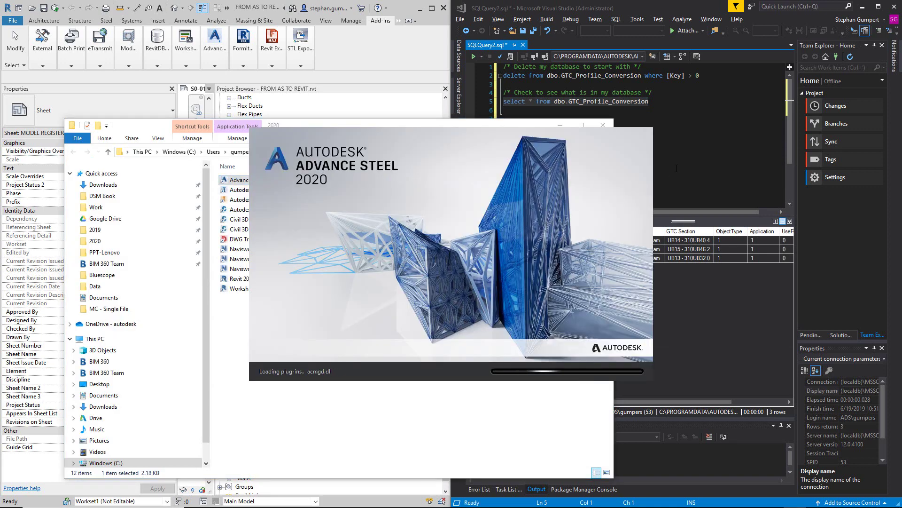
left_click(603, 124)
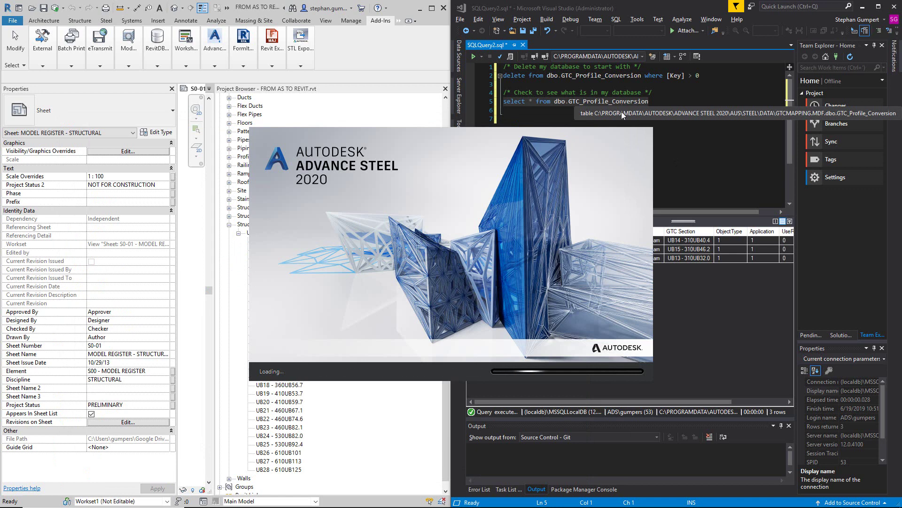
Bring up the Documents folder to look at the existing AS-to-Revit.smlx file and minimise the folder window again
key("alt+Tab")
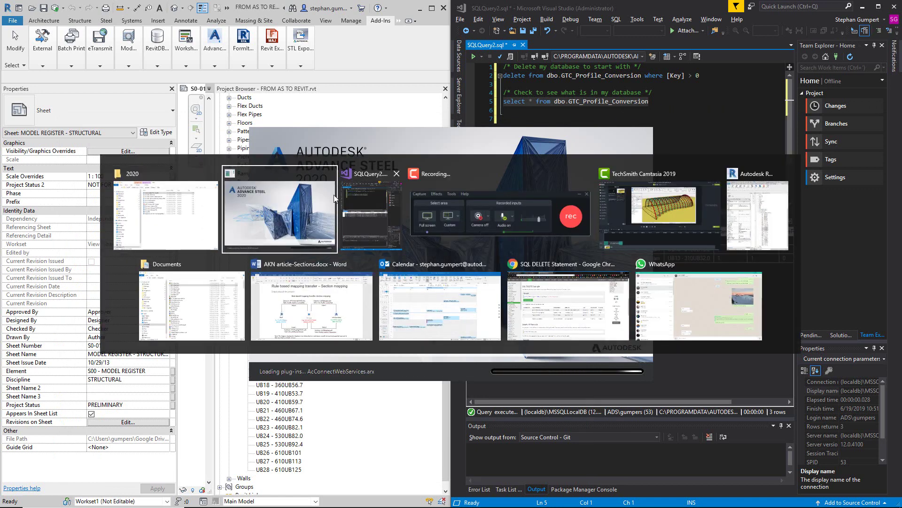
left_click(216, 292)
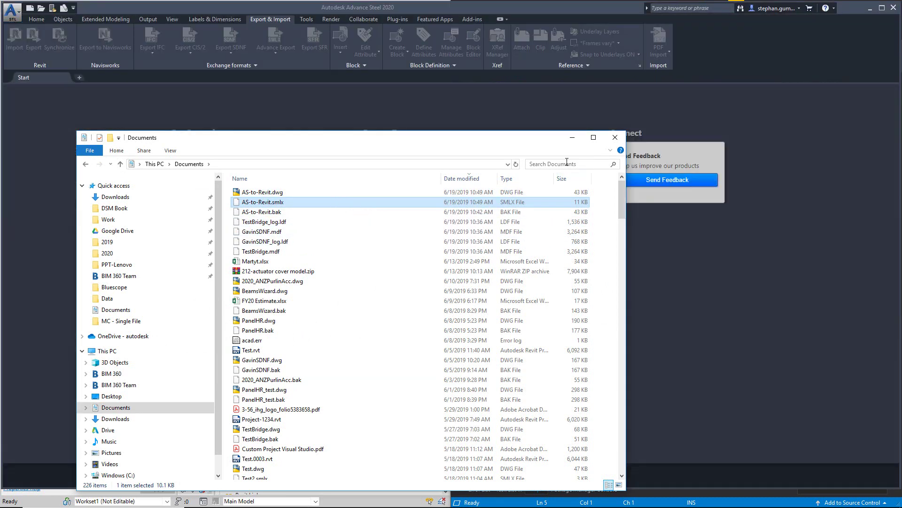
left_click(572, 138)
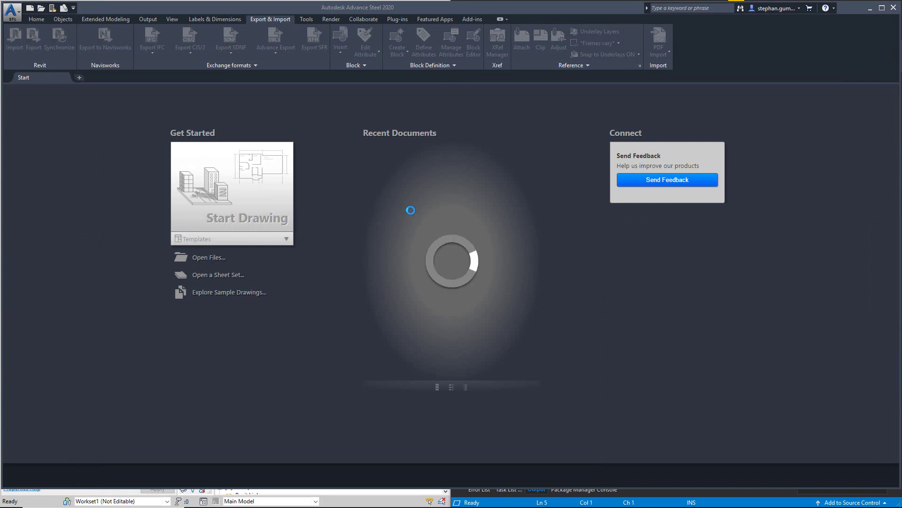
Open the recent AS-to-Revit drawing in Advance Steel and export it to Revit, replacing AS-to-Revit.smlx in the Documents folder
left_click(397, 177)
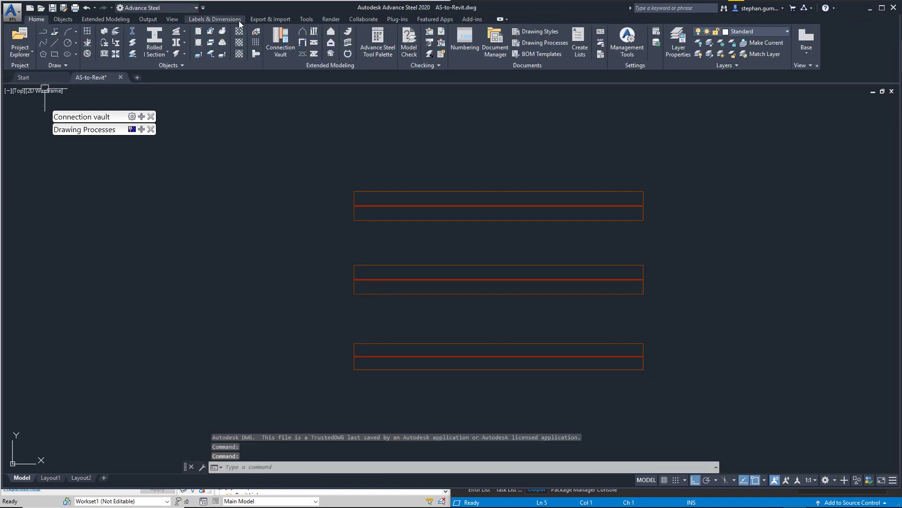
left_click(276, 19)
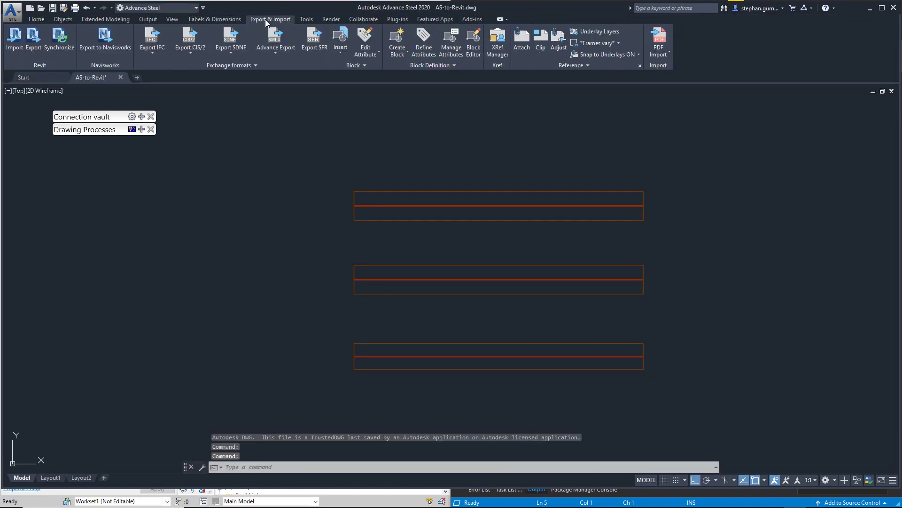
left_click(34, 40)
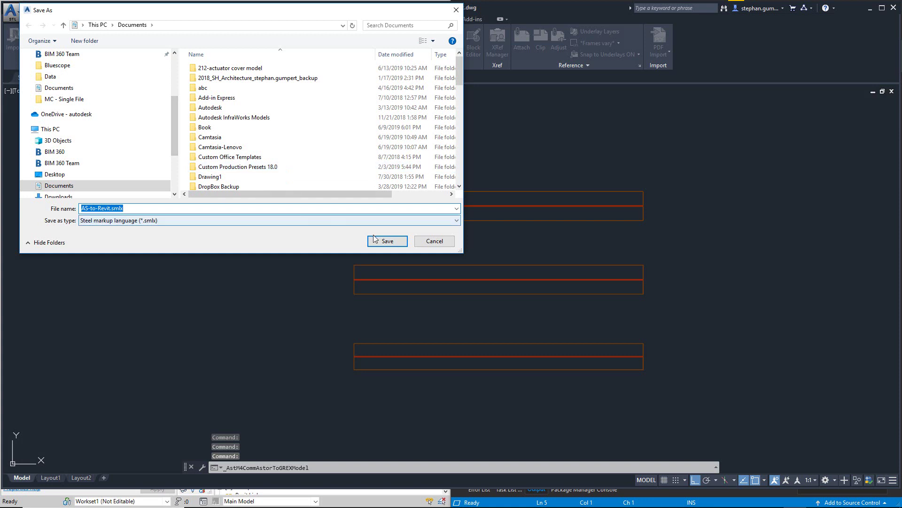
left_click(383, 242)
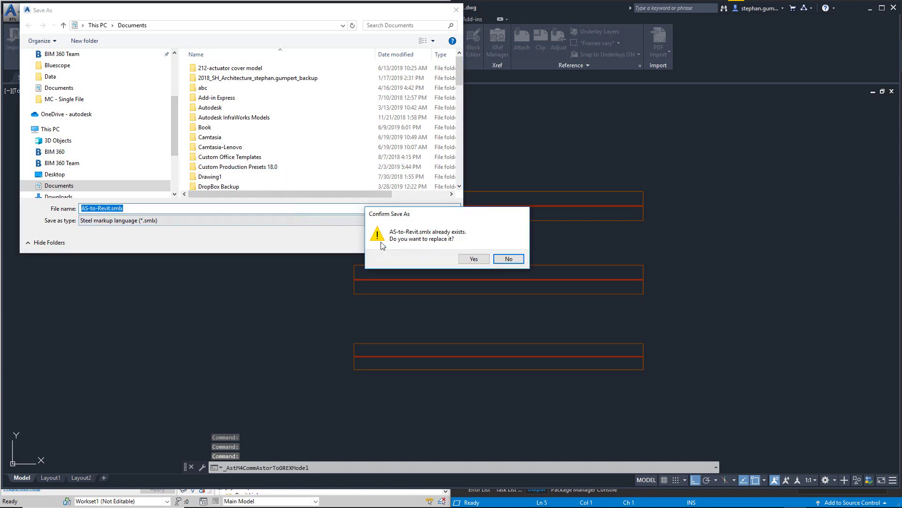
left_click(474, 259)
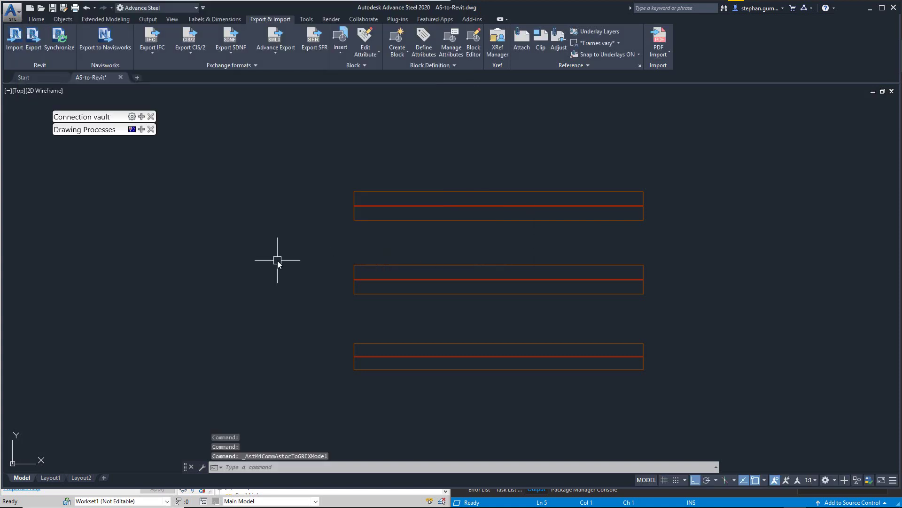
Switch to the Documents folder, open the re-exported AS-to-Revit.smlx as a 7-Zip archive, and open AS-to-Revit.xml from Contents
key("alt+Tab")
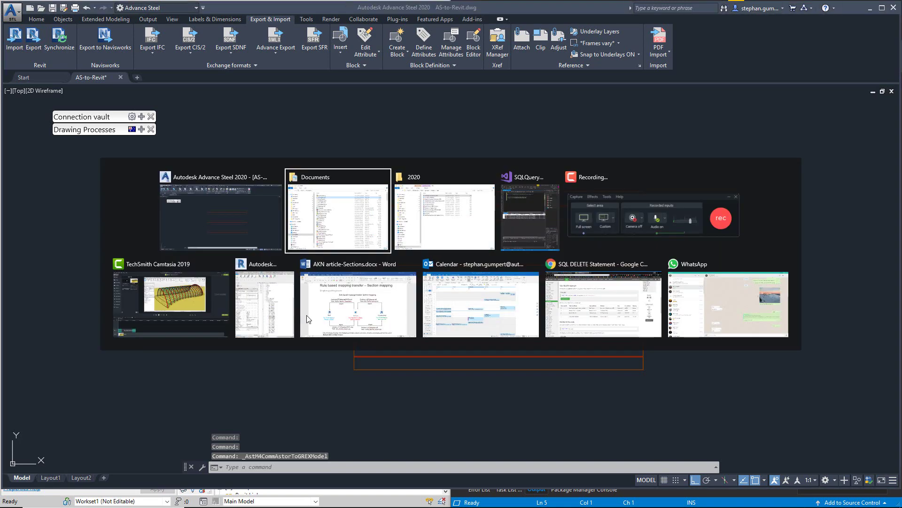
left_click(328, 221)
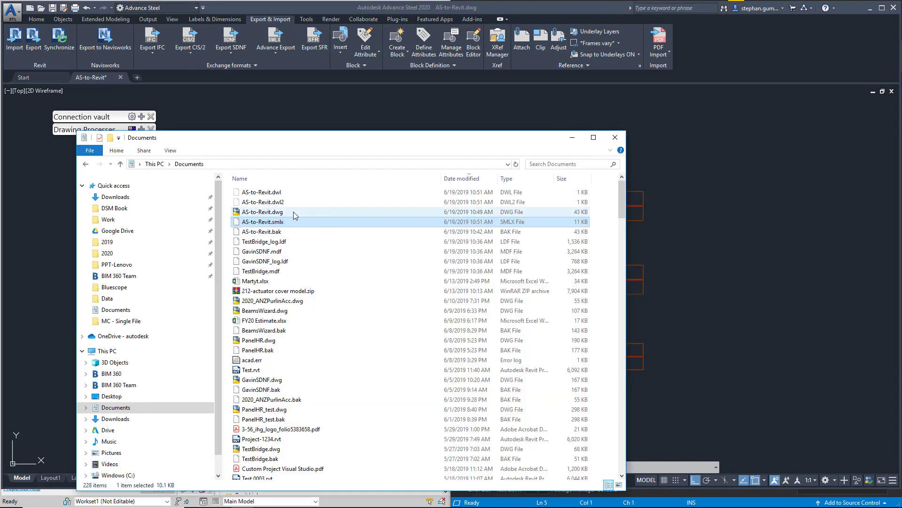
right_click(268, 193)
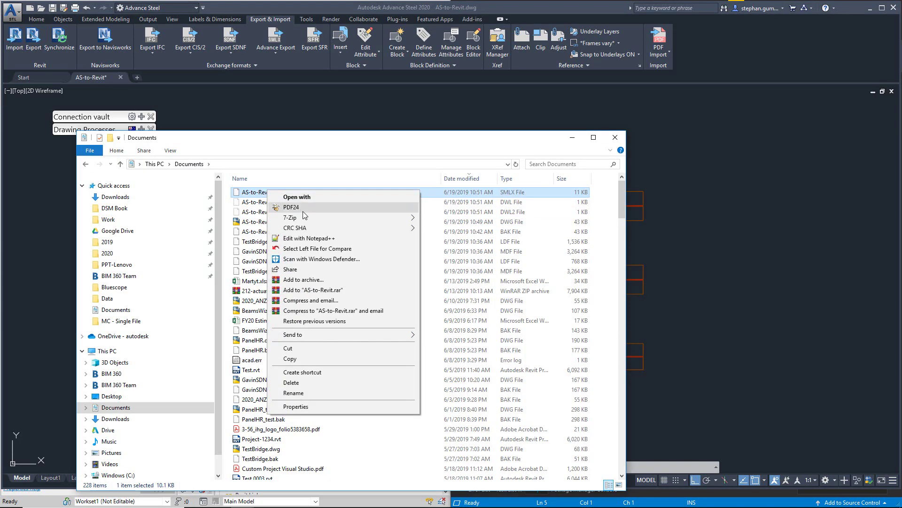
mouse_move(300, 217)
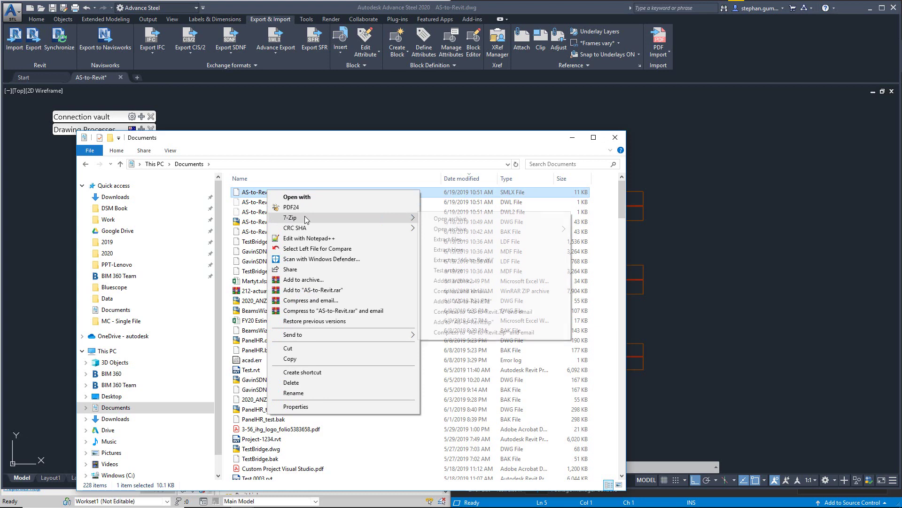
left_click(470, 222)
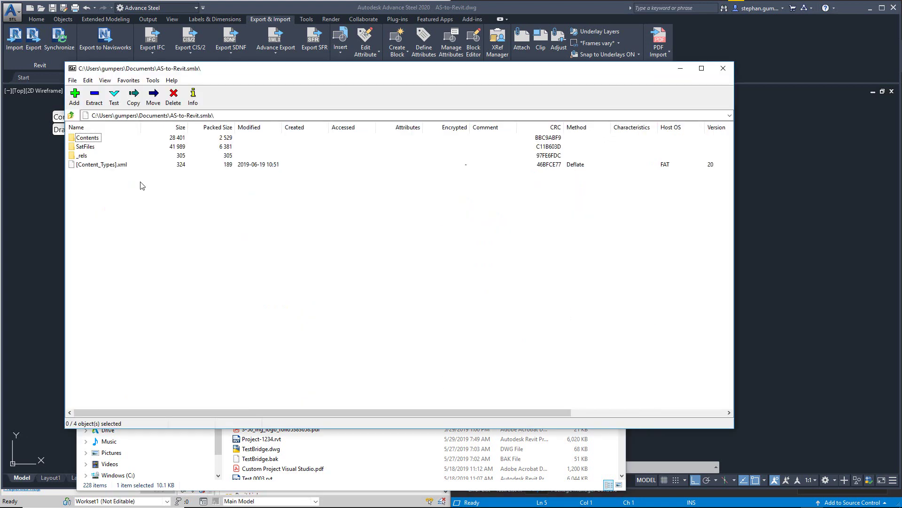
double_click(89, 138)
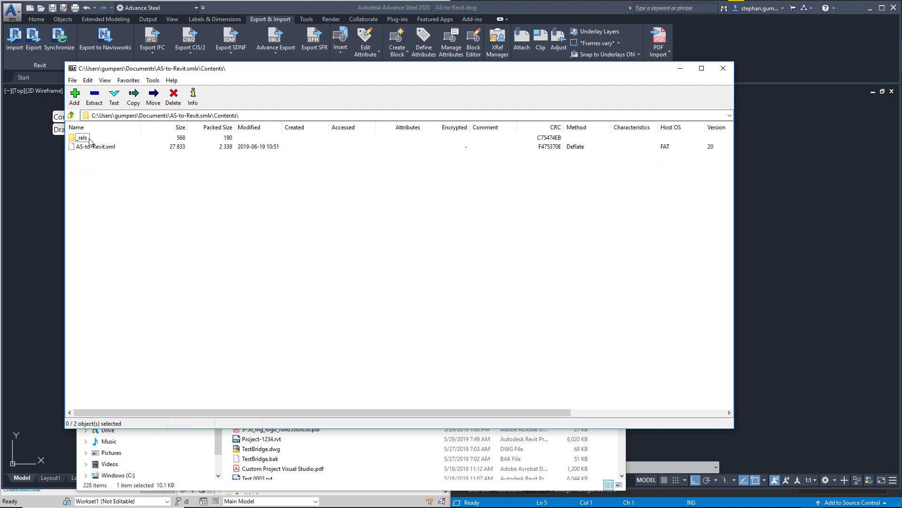
double_click(112, 148)
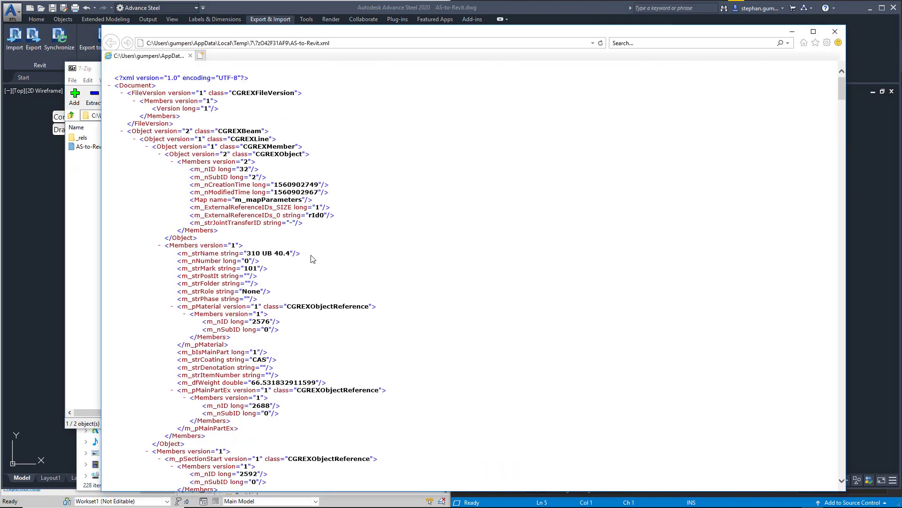
Locate and highlight the CGREXSection object's m_strName value in AS-to-Revit.xml, and close the XML and 7-Zip windows
scroll(313, 259, "down", 15)
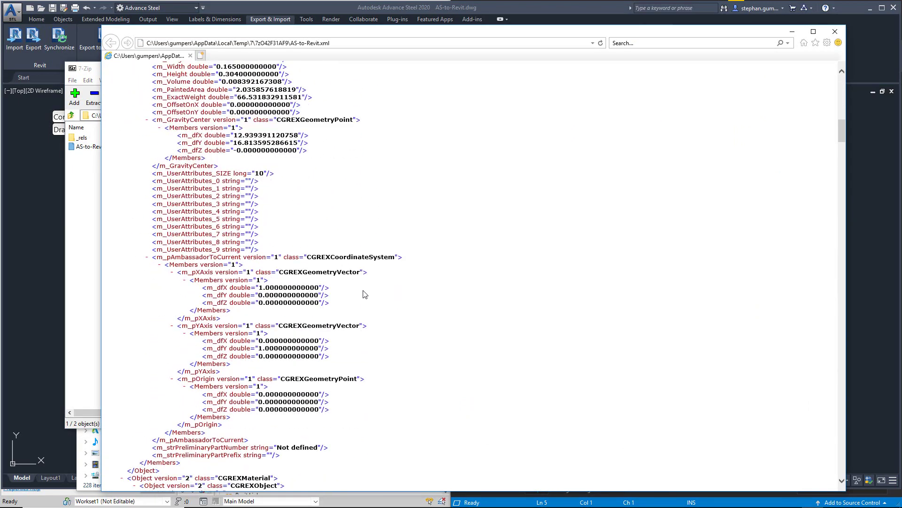
scroll(365, 295, "down", 10)
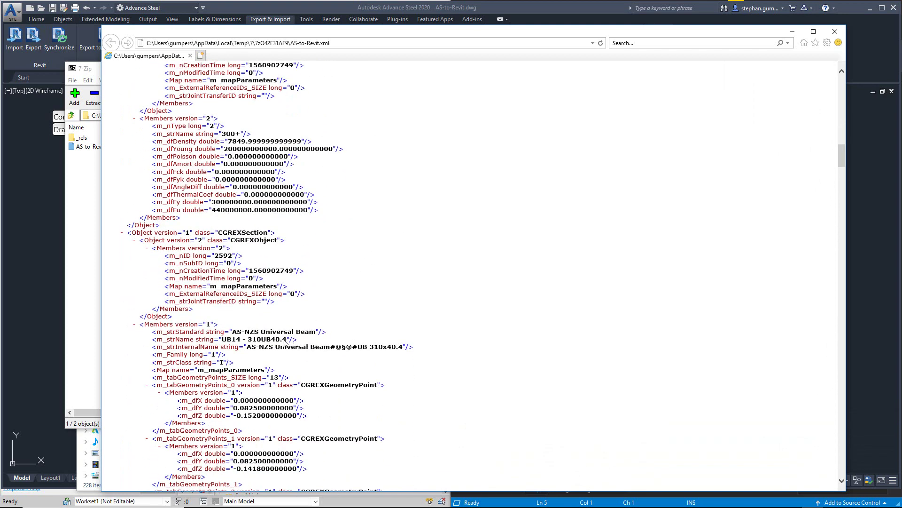
left_click_drag(284, 340, 230, 342)
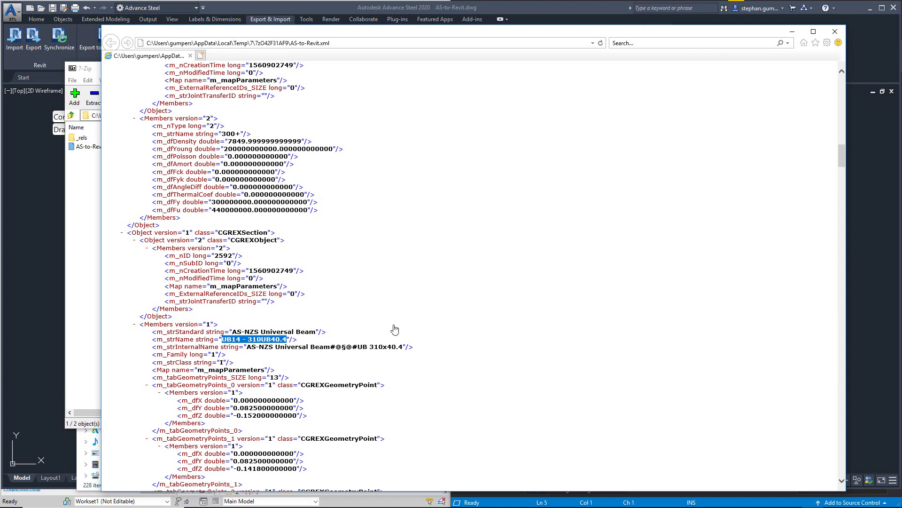
left_click(835, 31)
left_click(724, 68)
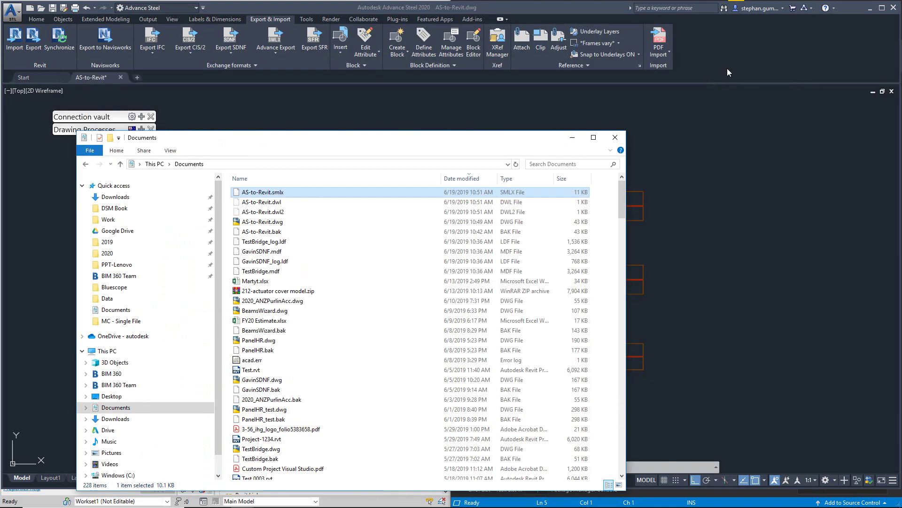
Review the export path in Word's section mapping diagram, and switch to a maximised Revit window to examine the UB-Universal Beams types
key("alt+Tab")
left_click(357, 301)
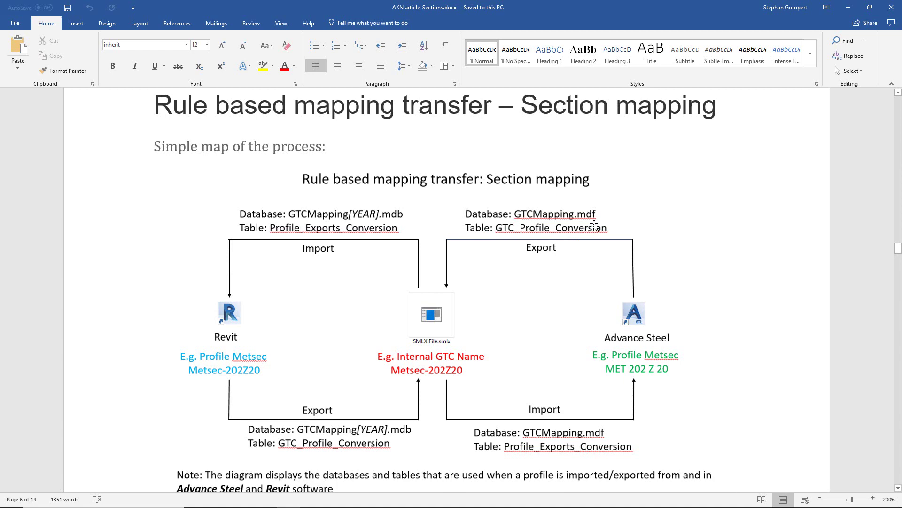
key("alt+Tab")
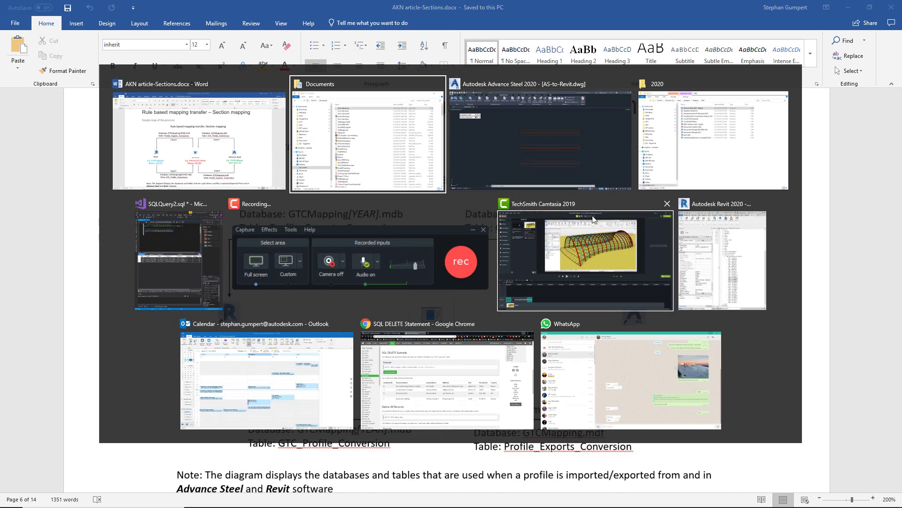
left_click(723, 236)
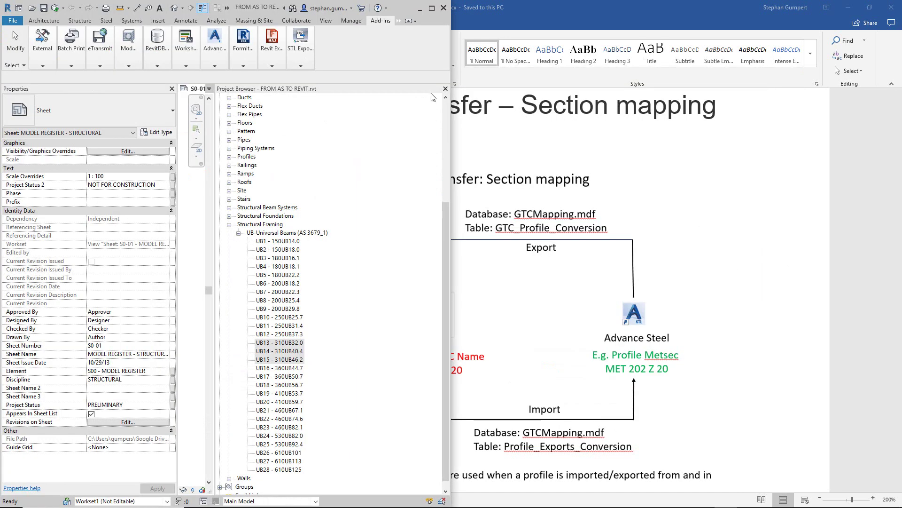
left_click(432, 8)
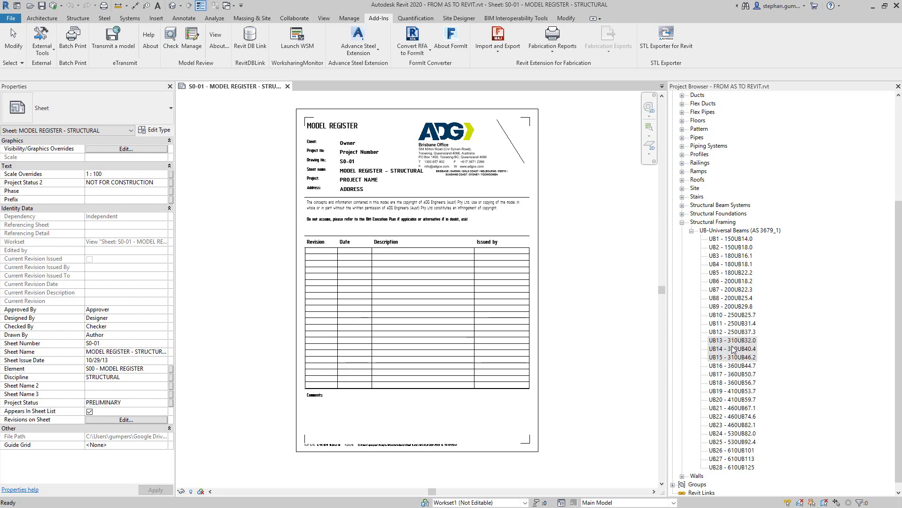
Check the GTCMapping databases in the Autodesk Advance Data folder and return to the Word diagram to review the Revit import path
key("alt+Tab")
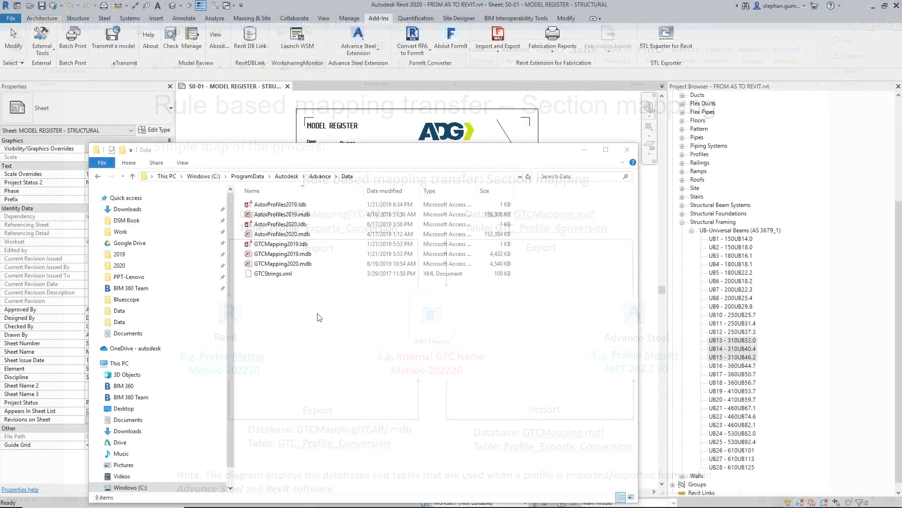
key("alt+Tab")
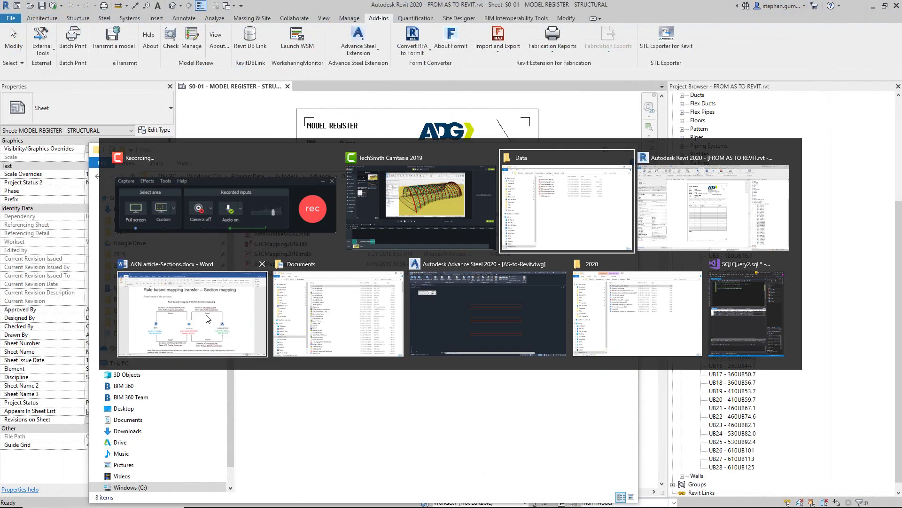
left_click(207, 315)
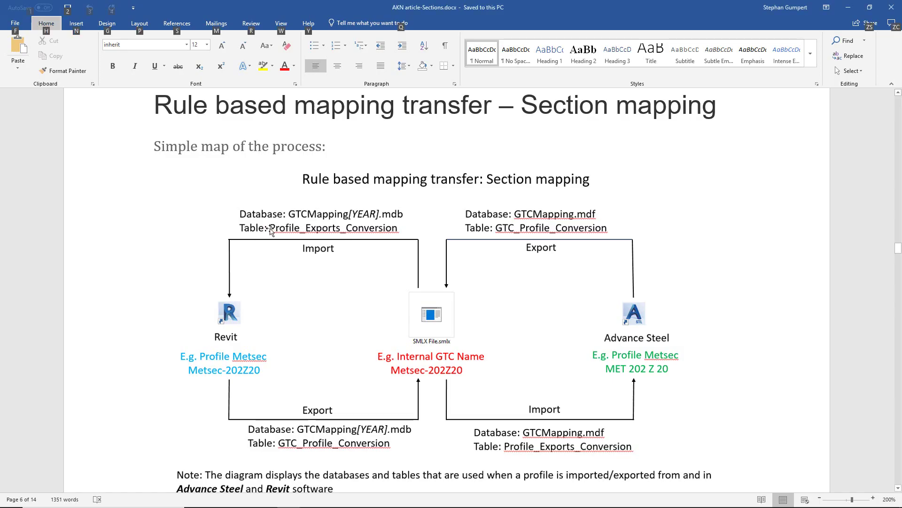
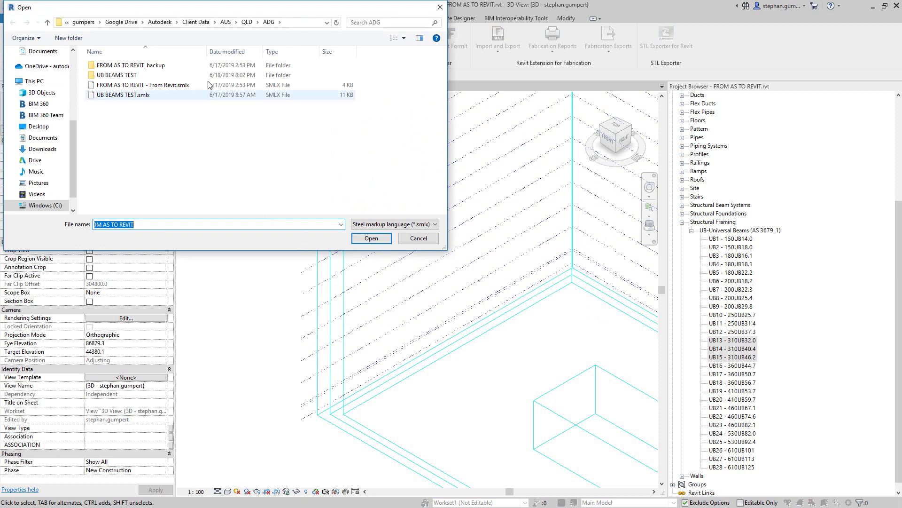
Browse to the Documents folder and open AS-to-Revit.smlx for import into the Revit model
scroll(43, 172, "up", 2)
scroll(44, 174, "down", 1)
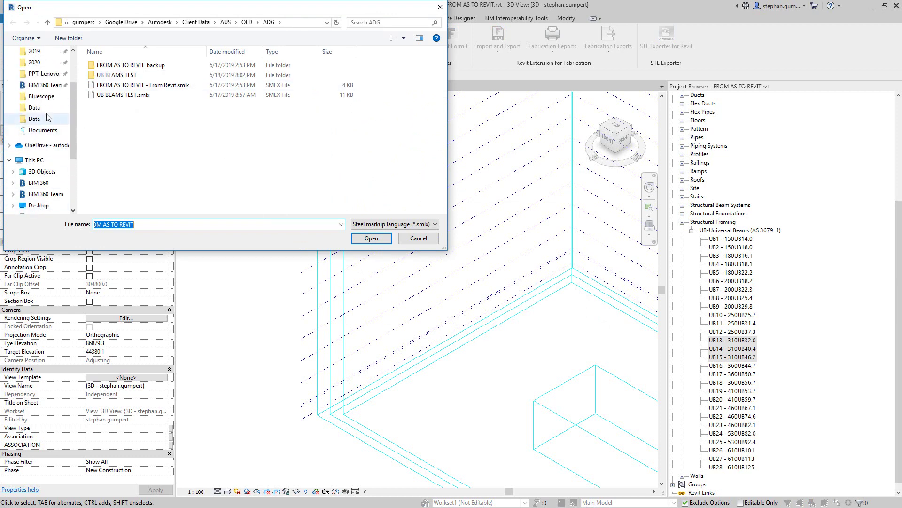
left_click(44, 172)
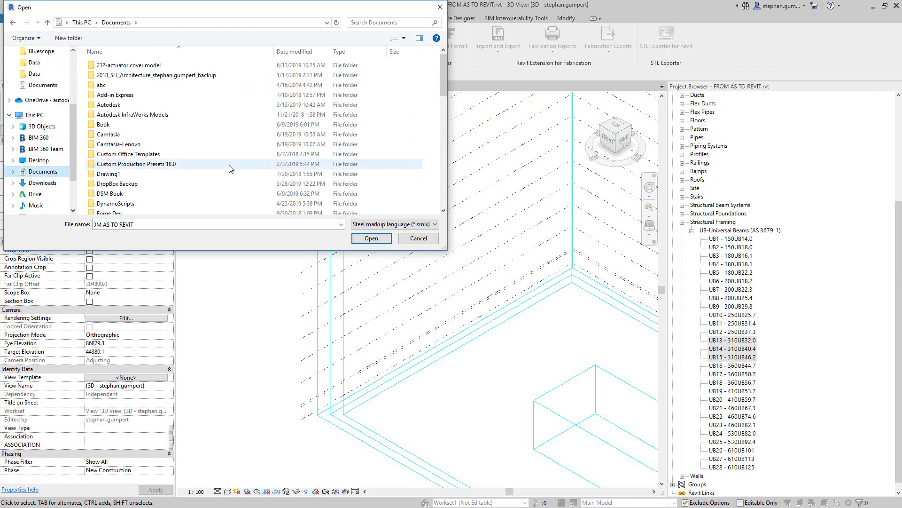
scroll(227, 168, "down", 10)
scroll(181, 185, "down", 3)
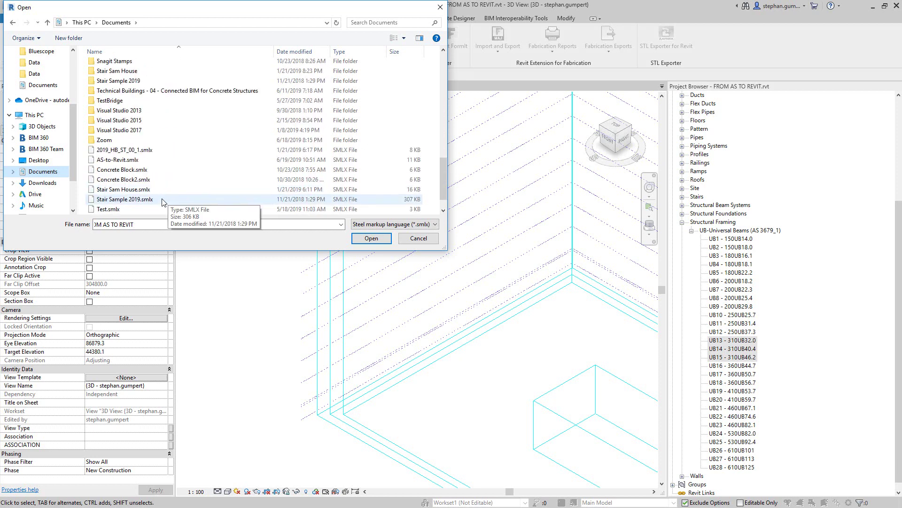
left_click(141, 141)
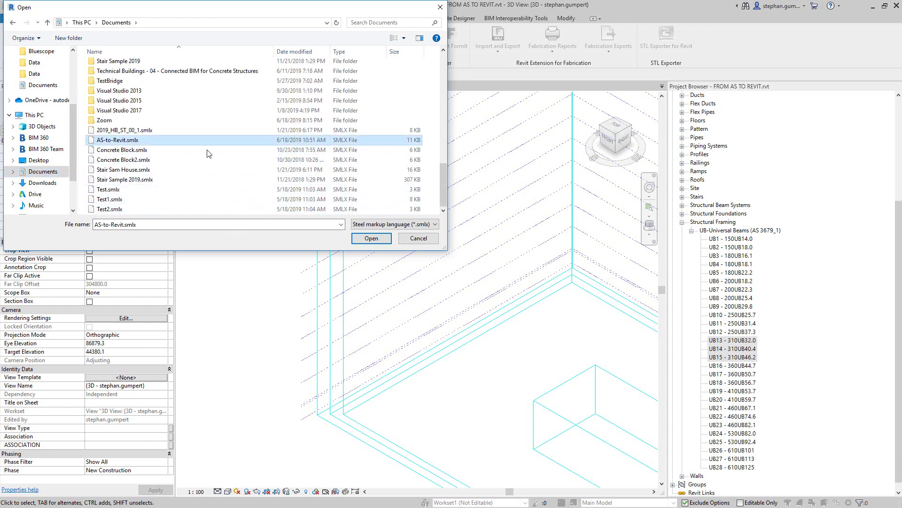
left_click(371, 238)
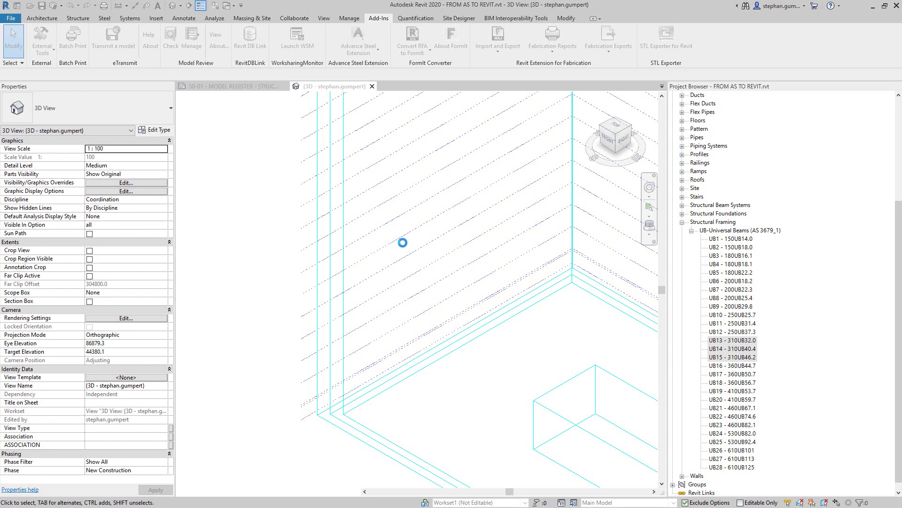
Try to show the element behind the central model permission error, and cancel the error dialog
left_click(443, 265)
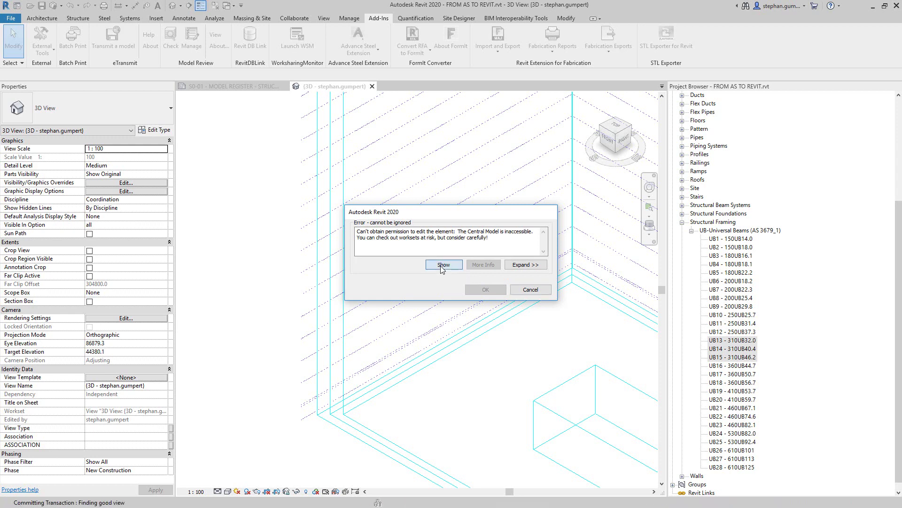
key("Return")
key("Return")
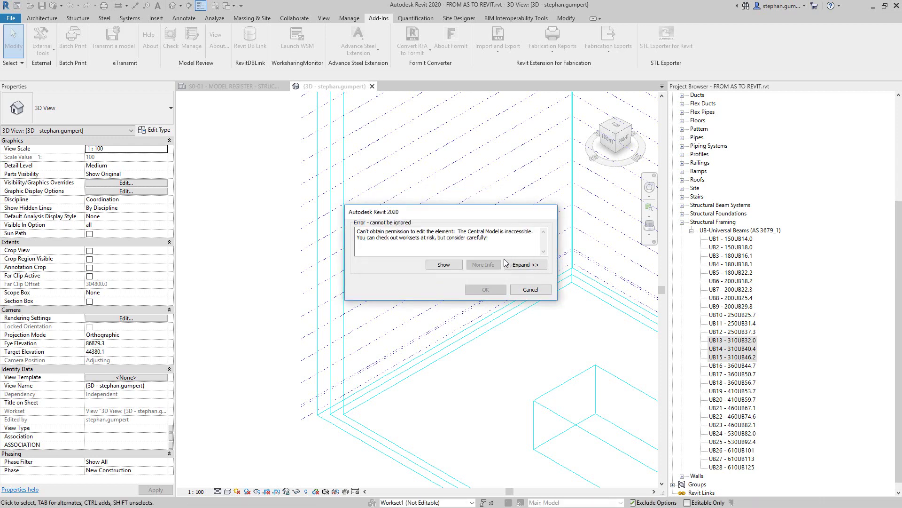
left_click(444, 265)
left_click(508, 259)
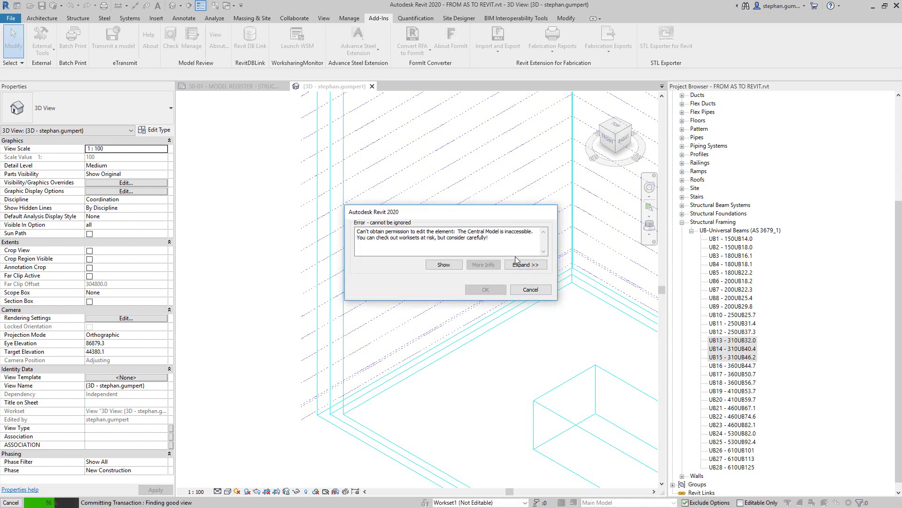
left_click(533, 289)
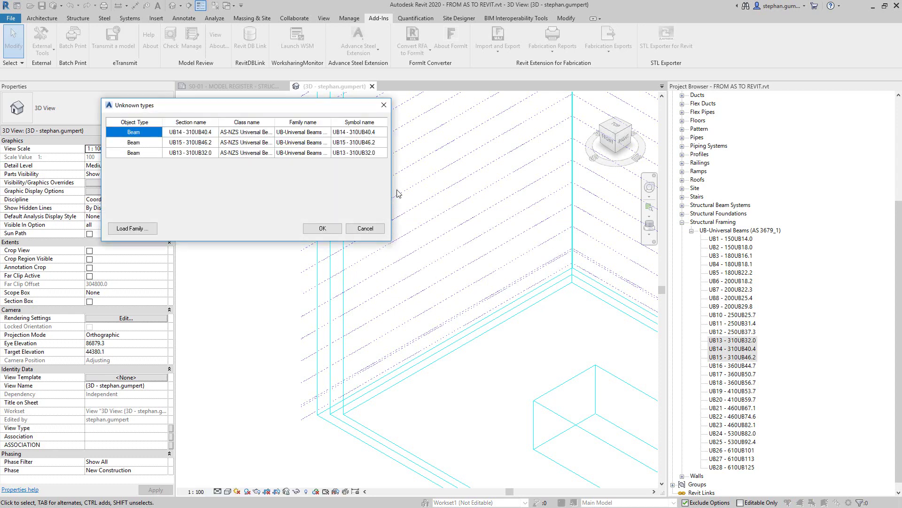
Widen the Unknown types dialog to review the UB13, UB14 and UB15 mappings, and accept them, dismissing the permission error
left_click_drag(392, 188, 575, 188)
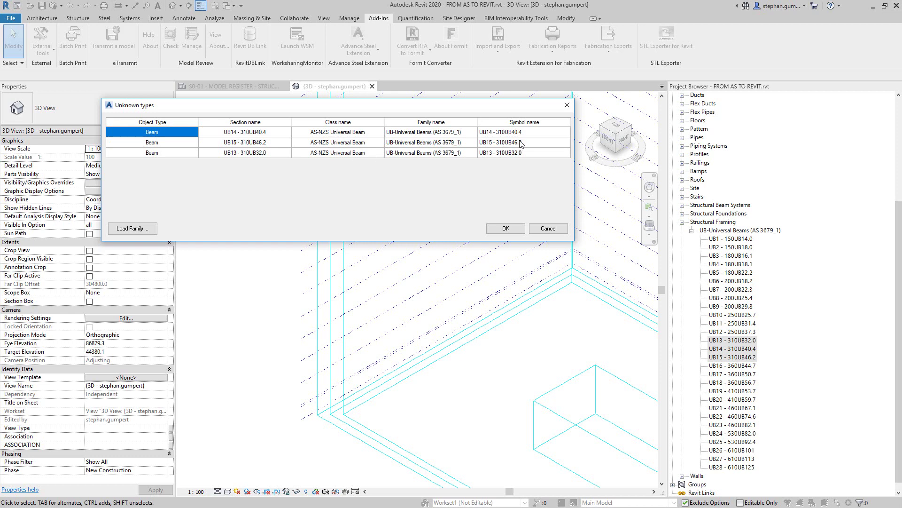
left_click(511, 232)
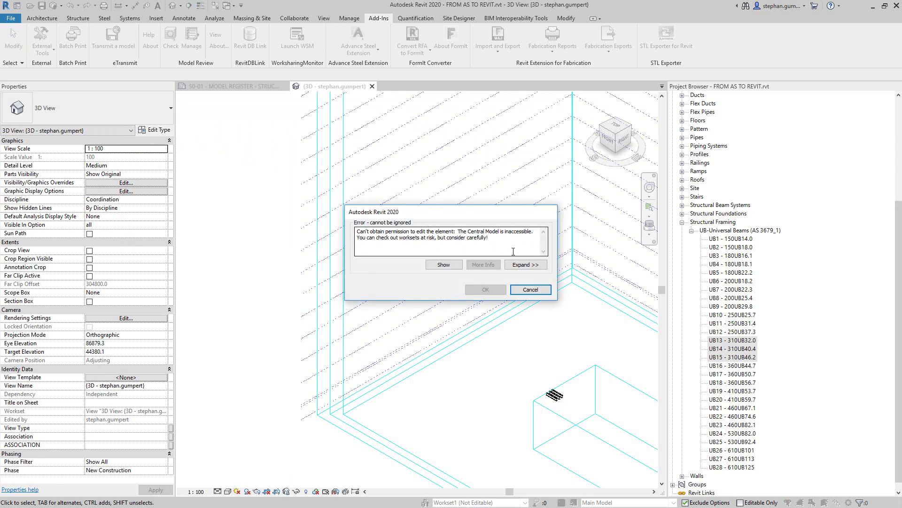
left_click(530, 290)
Check the type assigned to the imported beams in the 3D view by selecting them one after another, and clear the selection
scroll(517, 366, "up", 5)
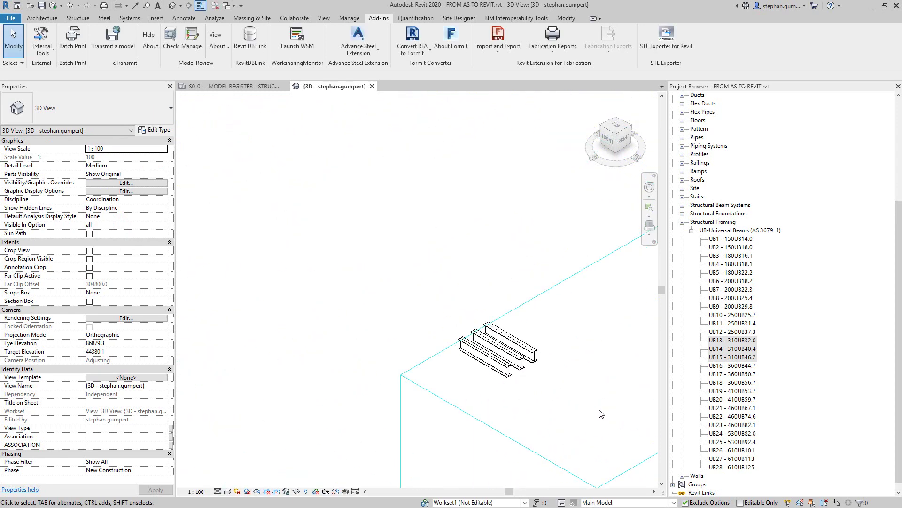
middle_click_drag(486, 347, 410, 282)
scroll(411, 278, "up", 3)
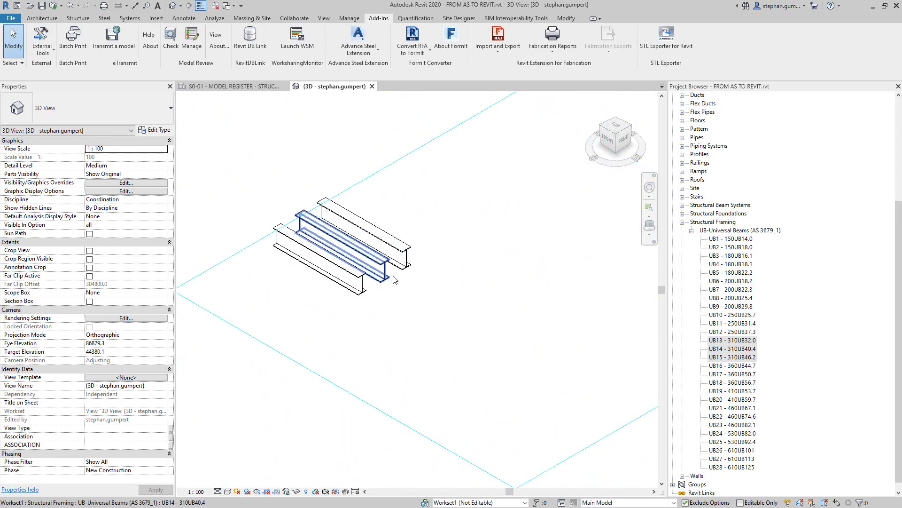
left_click(409, 258)
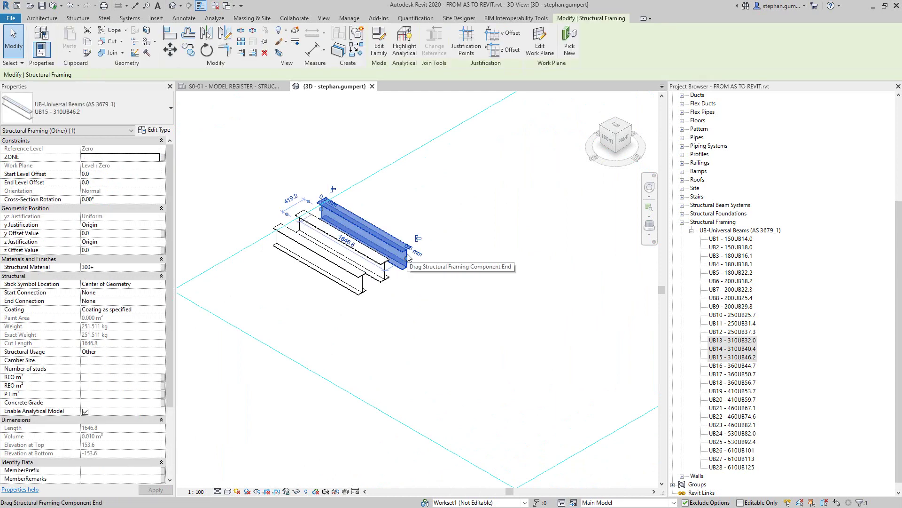
left_click(388, 281)
left_click(356, 293)
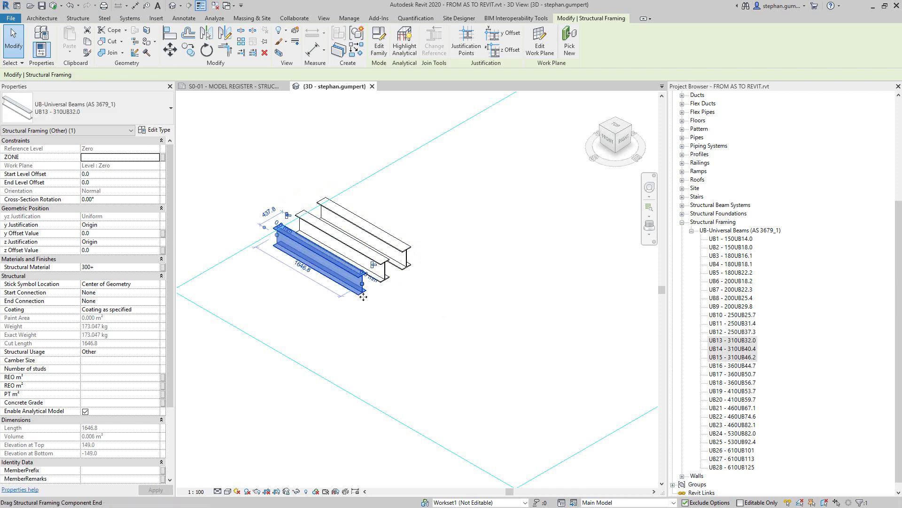
left_click(394, 339)
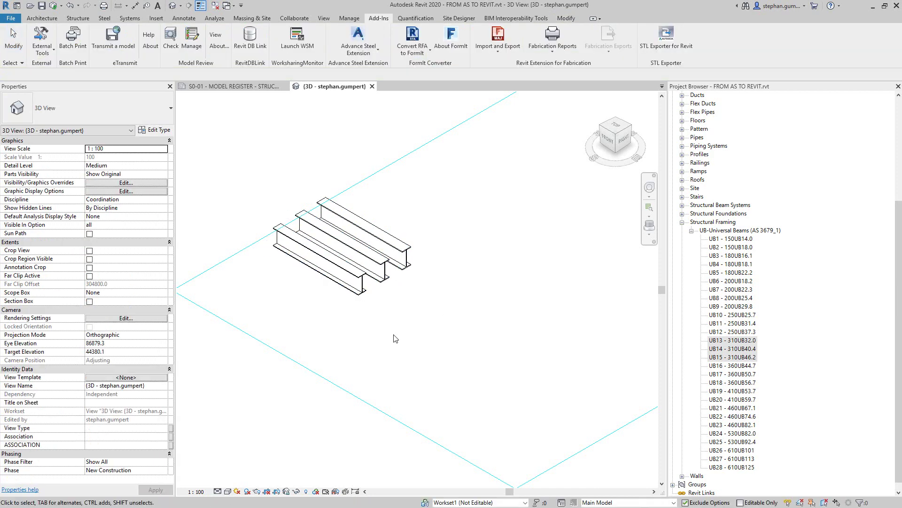
Switch to the Data folder, open GTCMapping2020.mdb in Access, and open the Profile_Exports_Conversion table with a wider GTC Standard column
key("alt+Tab")
left_click(465, 222)
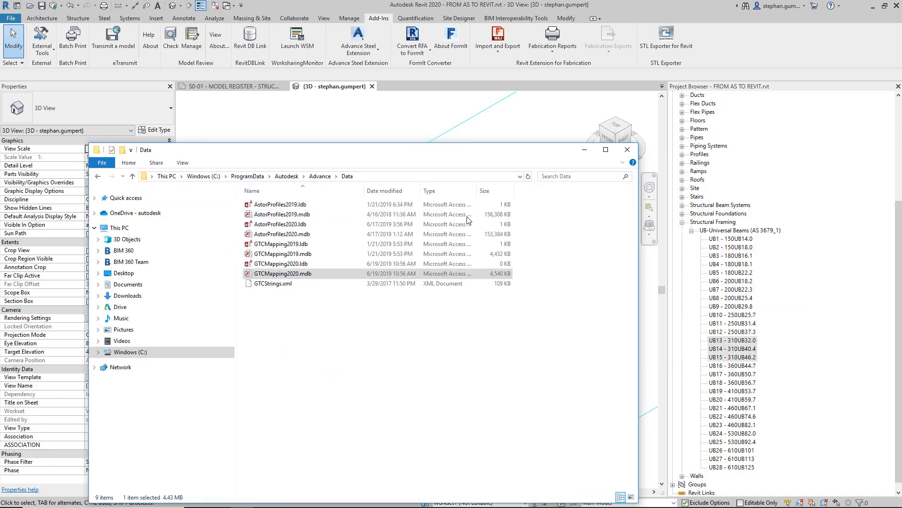
left_click(309, 276)
double_click(309, 276)
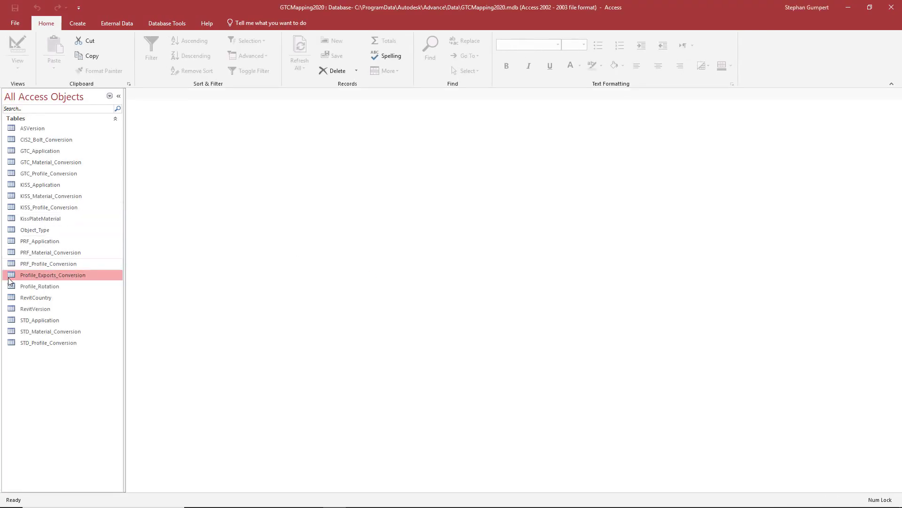
double_click(62, 277)
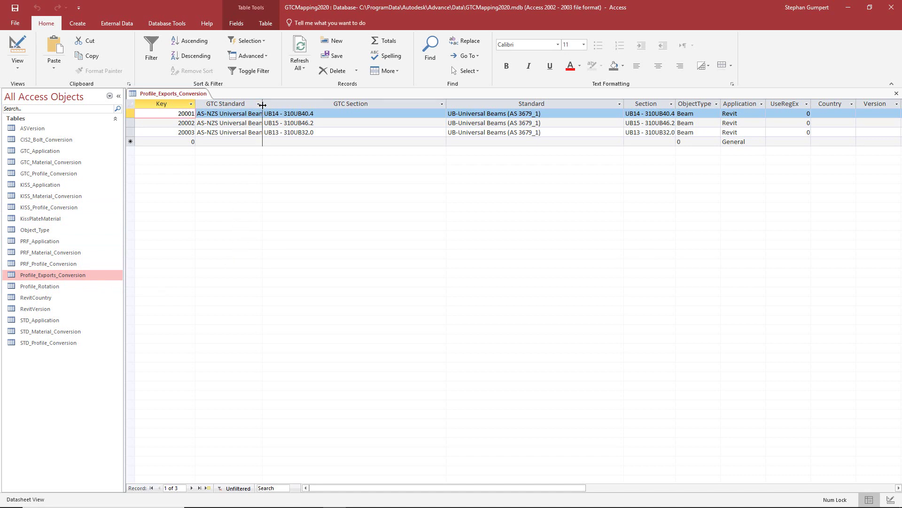
left_click_drag(262, 104, 320, 104)
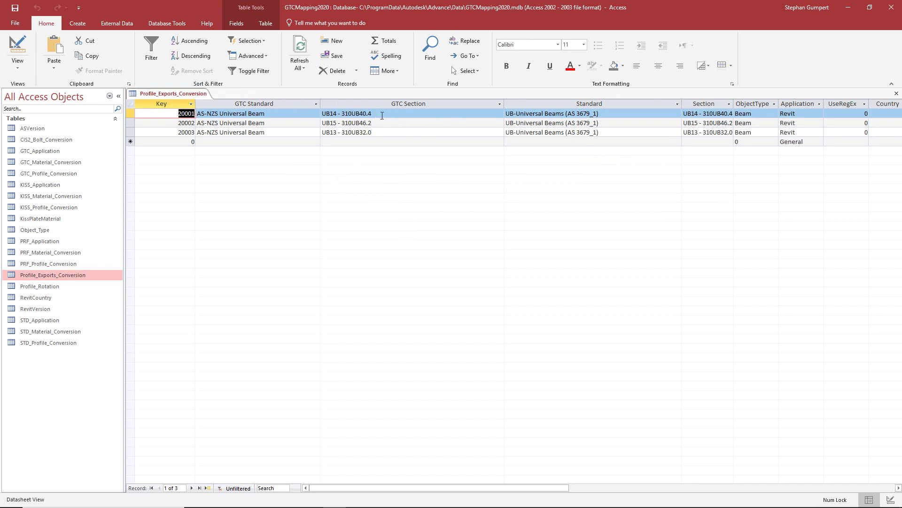
left_click(322, 113)
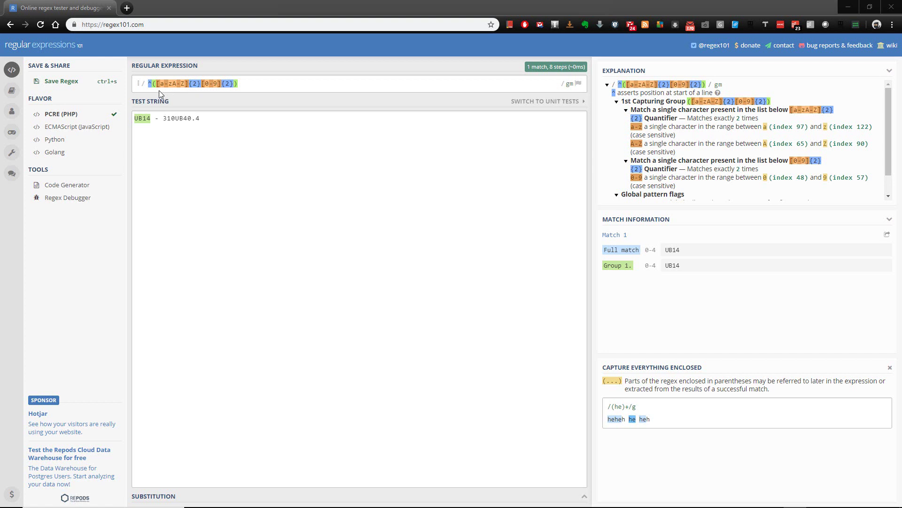
Switch to regex101 and append \s-\s(.*) to the expression ^([a-zA-Z]{2}[0-9]{2}) for the UB14 - 310UB40.4 test string
mouse_move(172, 87)
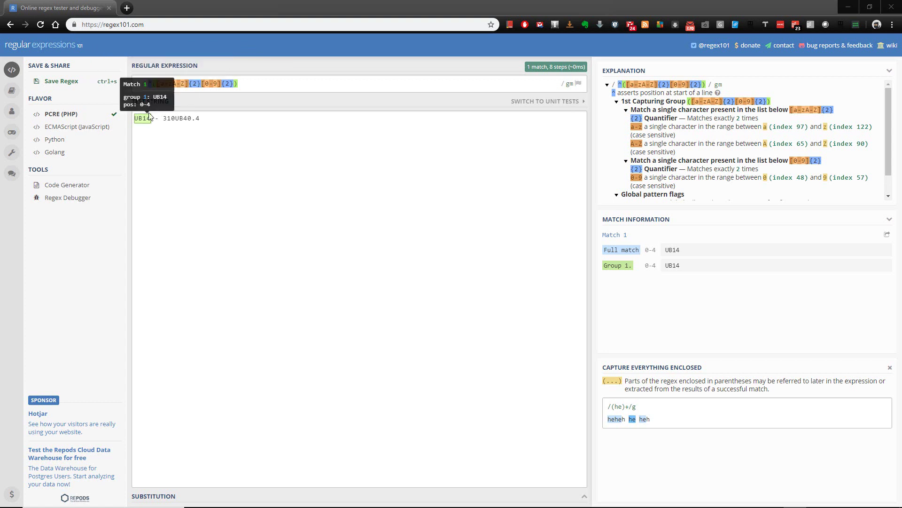
mouse_move(225, 94)
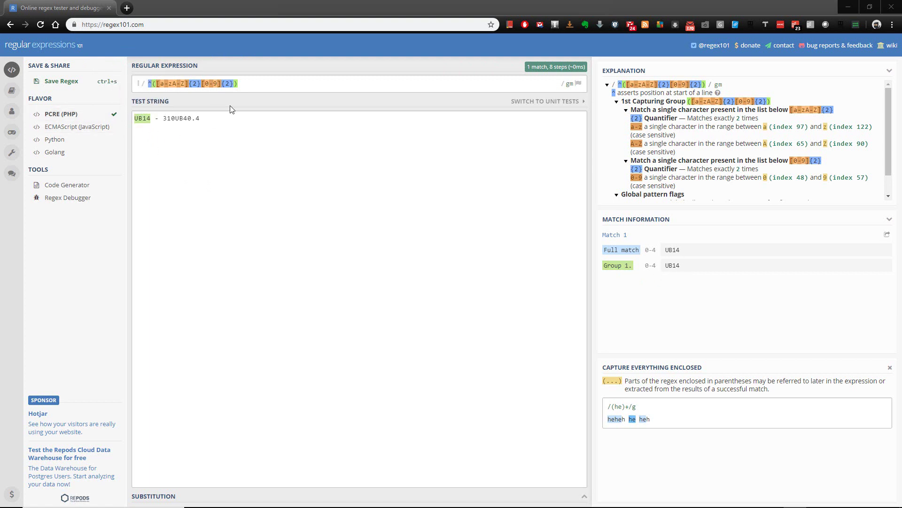
left_click(262, 84)
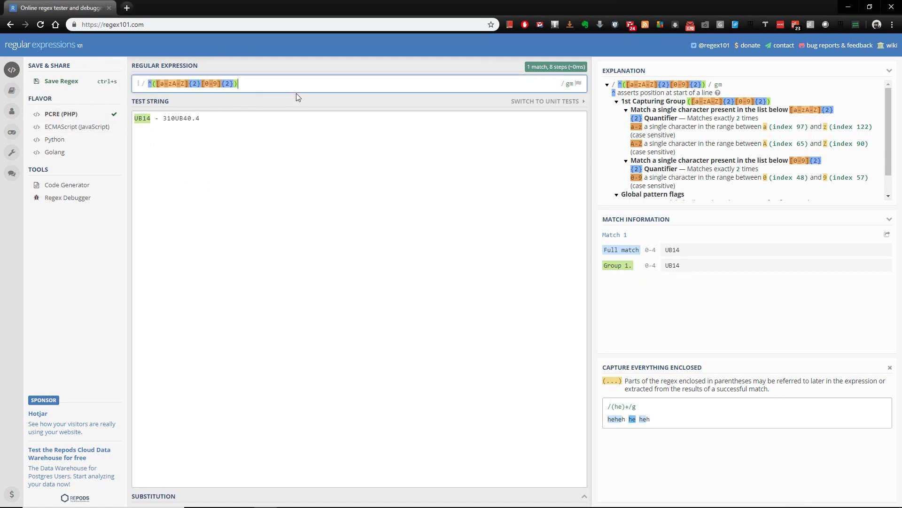
type("\\s")
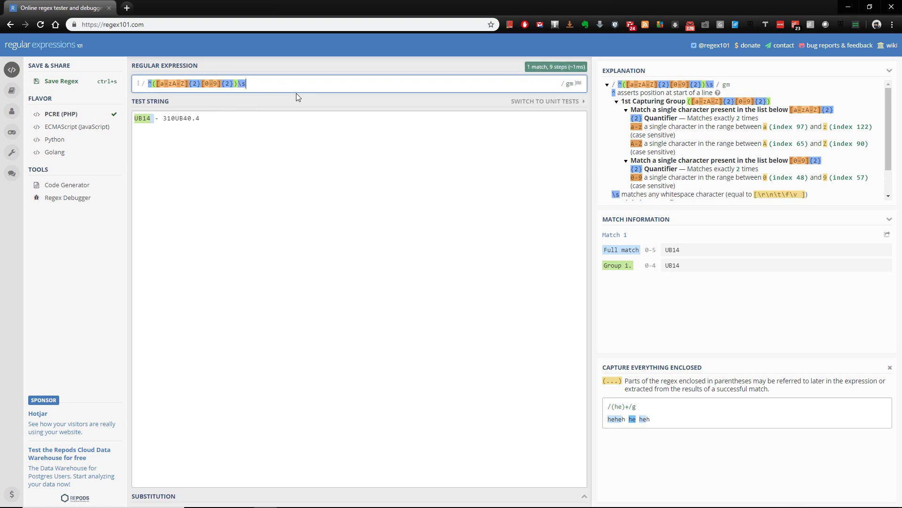
type("-")
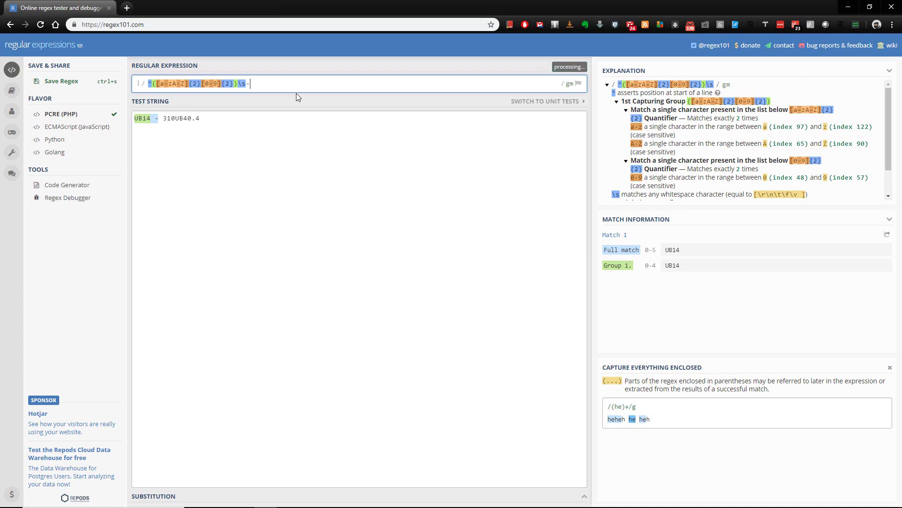
type("\\s(.*)")
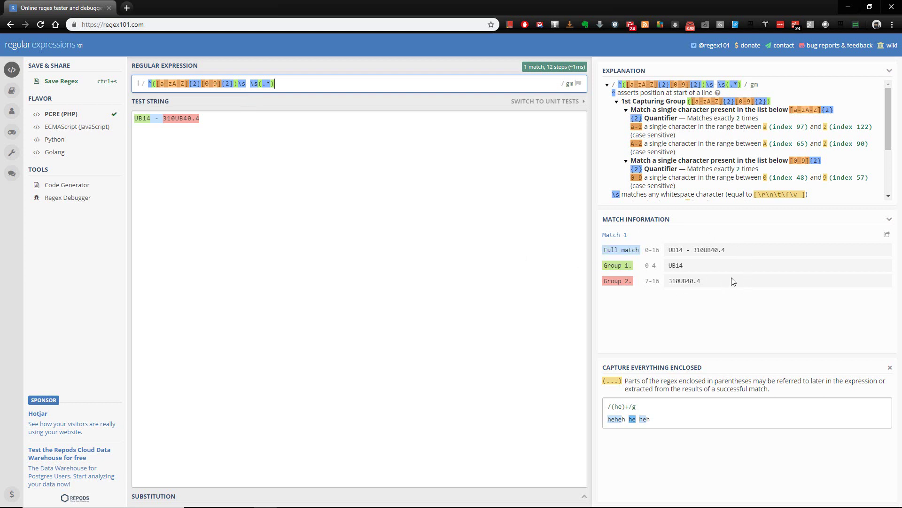
Compare the regex and %1 - %2 section entries in Access's Profile_Exports_Conversion table with the capture groups on regex101
key("alt+Tab")
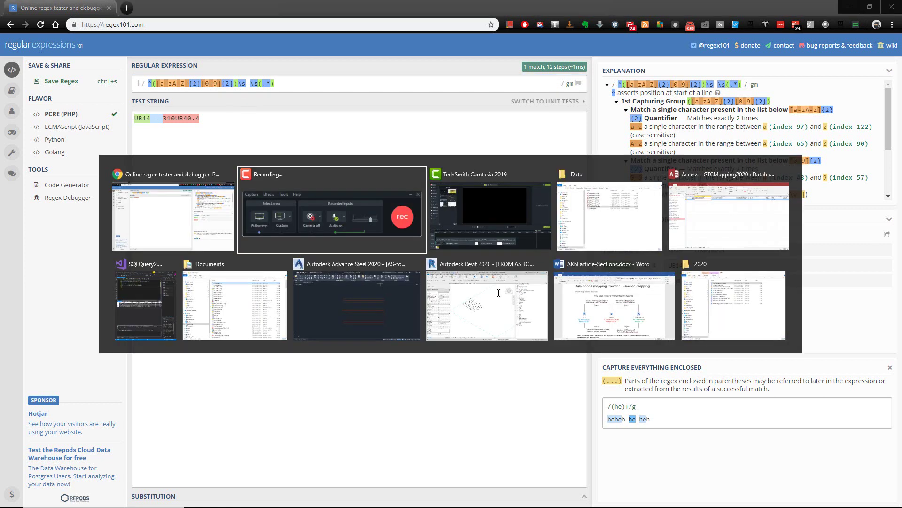
key("alt+Tab")
key("alt+Tab")
key("alt+Tab")
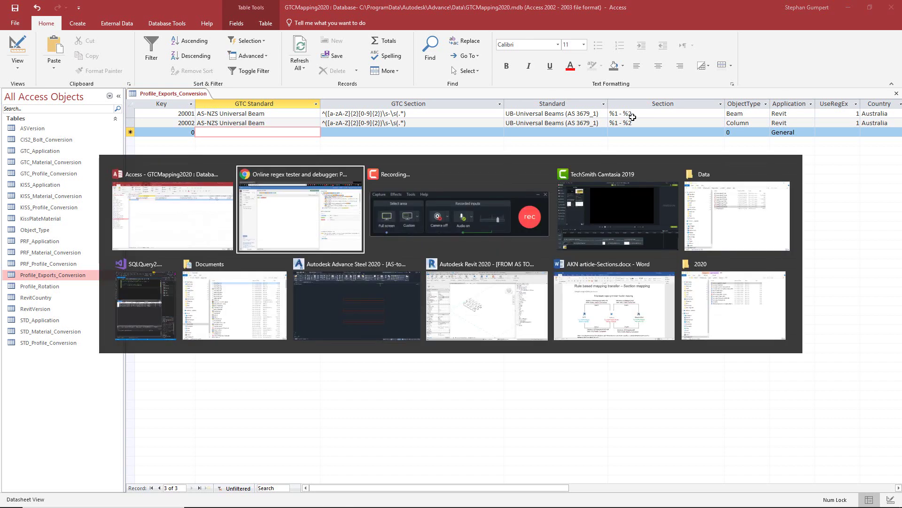
key("alt+Tab")
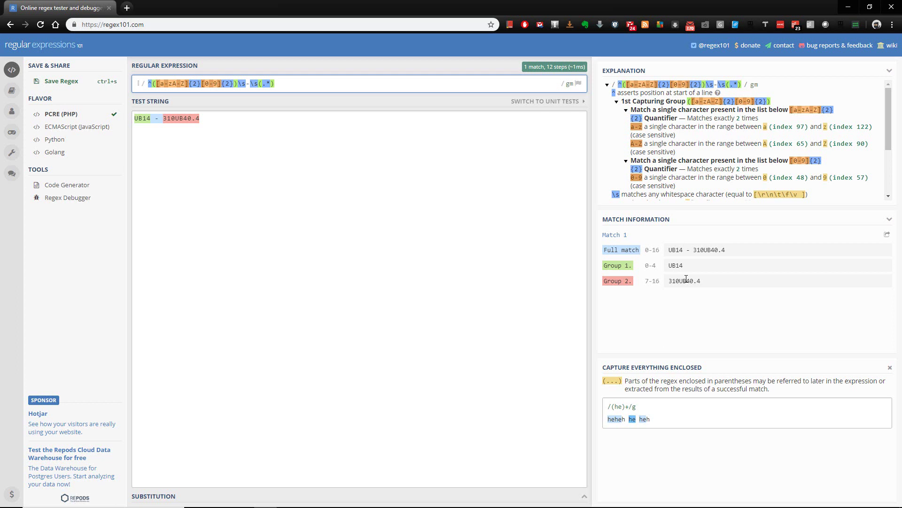
key("alt+Tab")
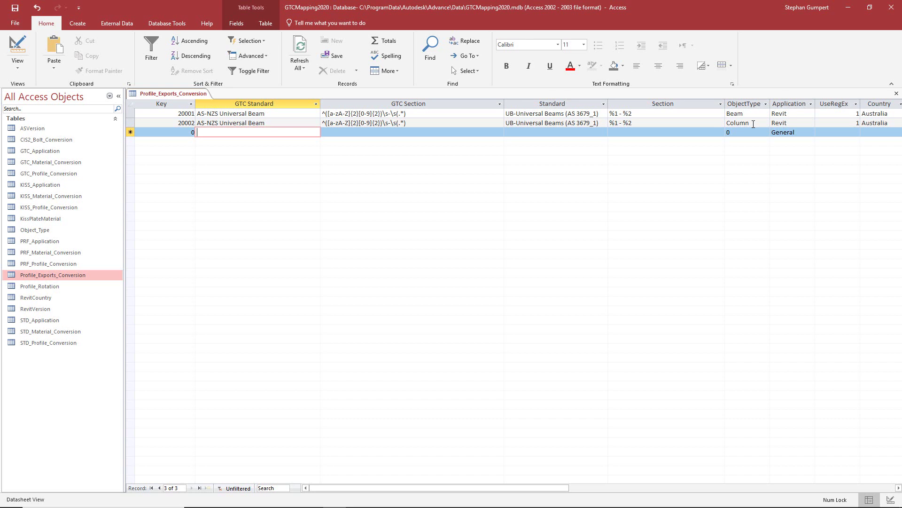
key("ctrl")
Switch to Revit, cancel the synchronization reminder, and delete the three imported beams from the 3D view
key("alt+Tab")
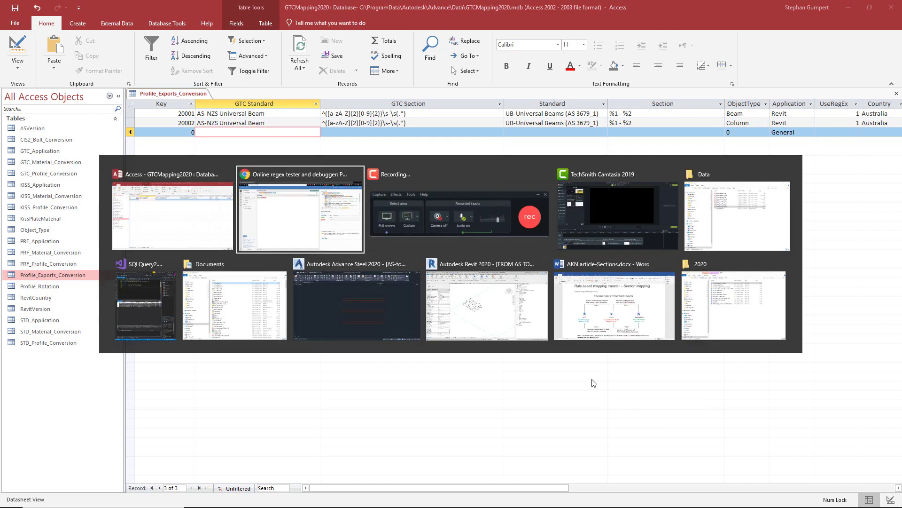
left_click(486, 317)
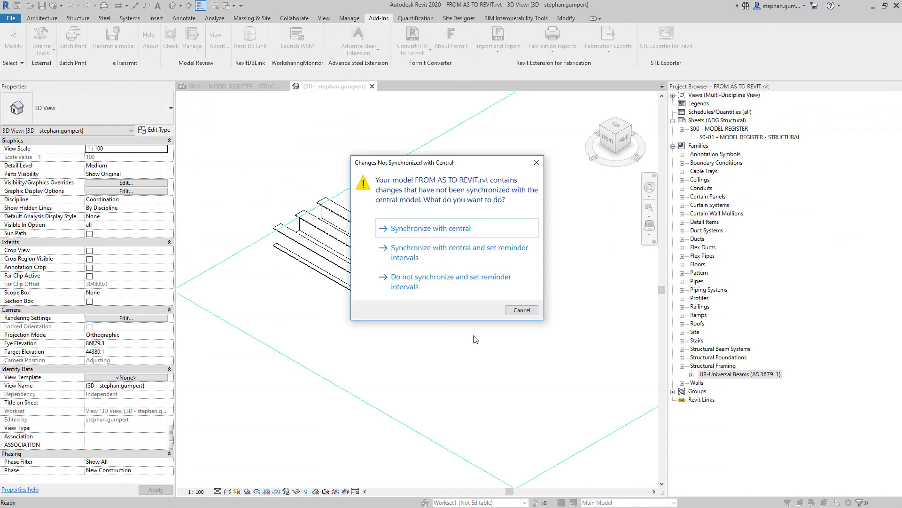
left_click(521, 310)
left_click_drag(260, 184, 484, 341)
key("Delete")
Import AS-to-Revit.smlx through the Advance Steel Extension with the Australia country library, cancelling the central model permission errors
scroll(437, 277, "down", 3)
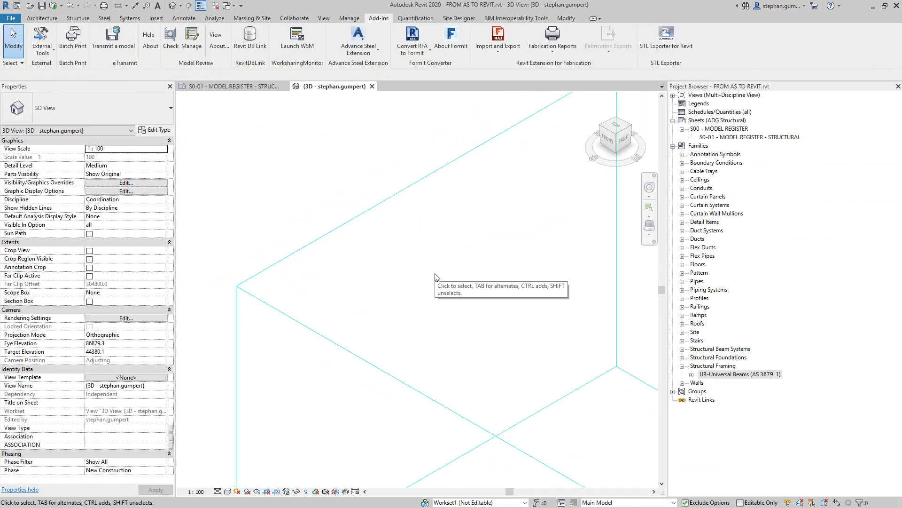
left_click(365, 49)
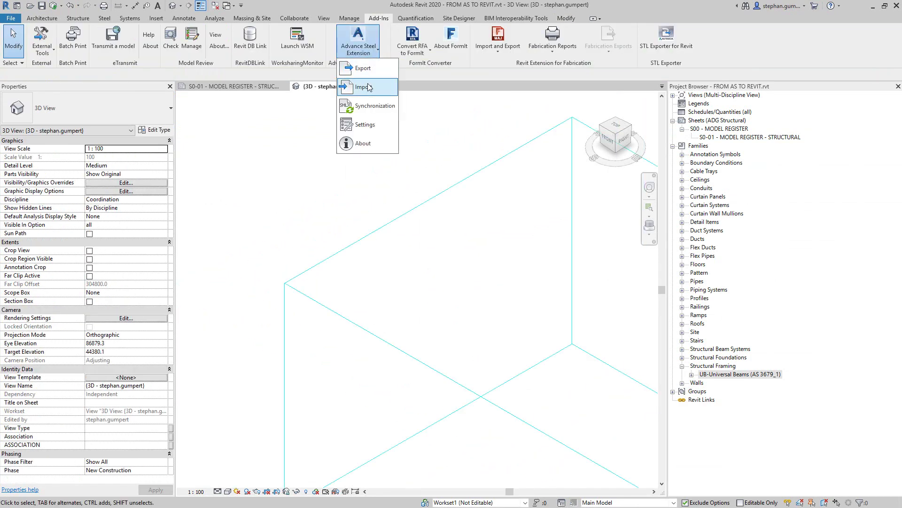
left_click(367, 88)
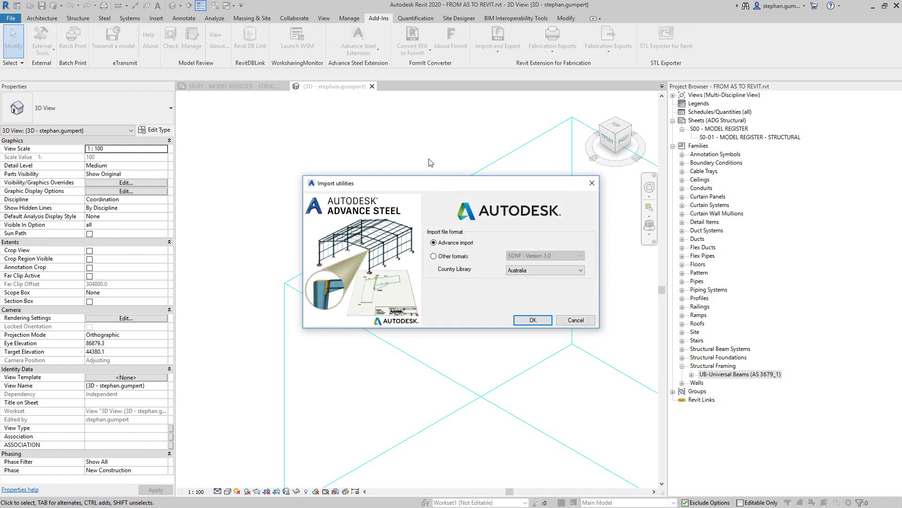
left_click(533, 320)
scroll(156, 186, "down", 10)
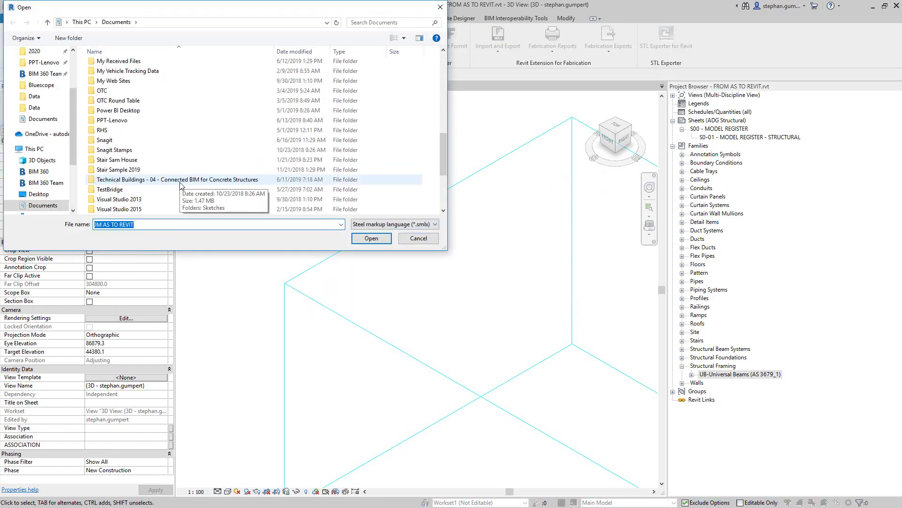
left_click(118, 140)
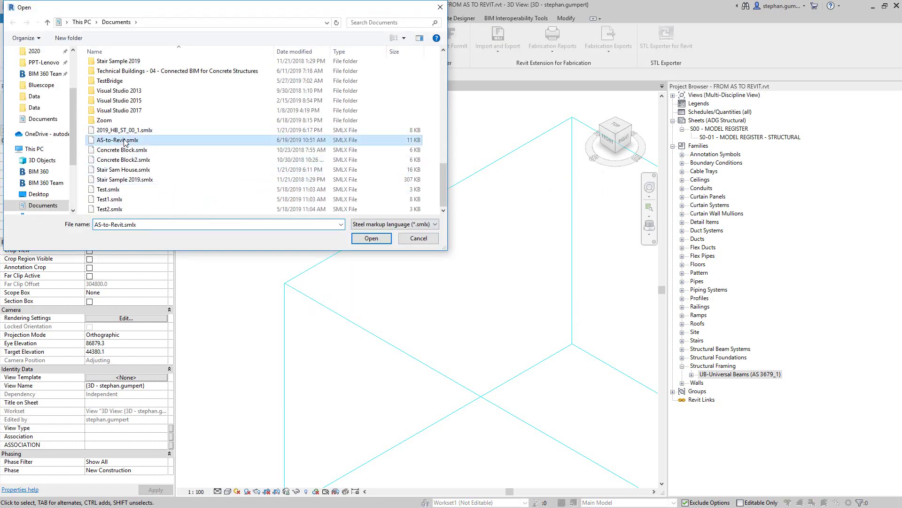
left_click(363, 237)
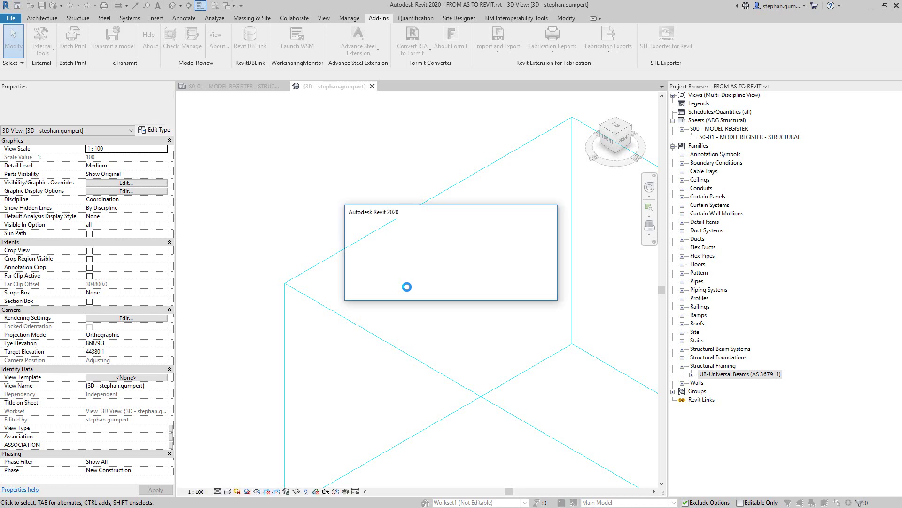
left_click(536, 289)
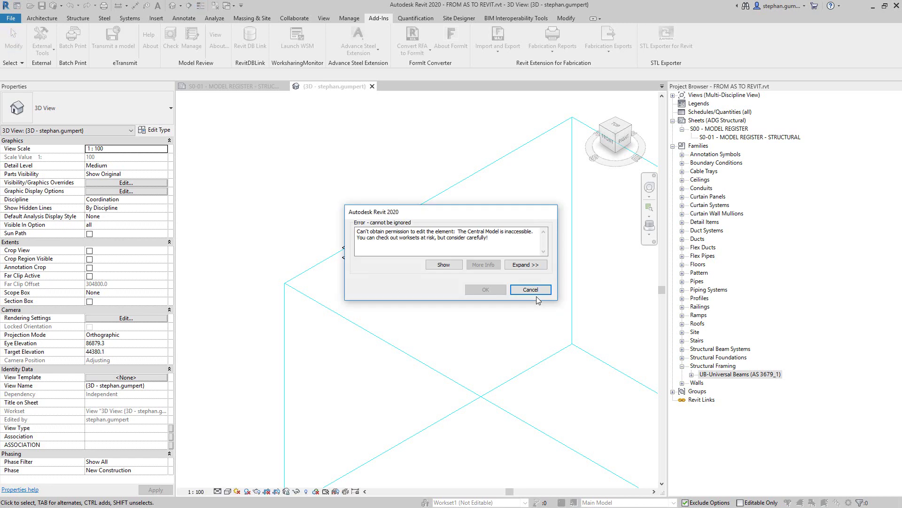
left_click(532, 295)
Inspect the imported beams in the 3D view one by one to check which UB-Universal Beams type each received
scroll(381, 281, "up", 5)
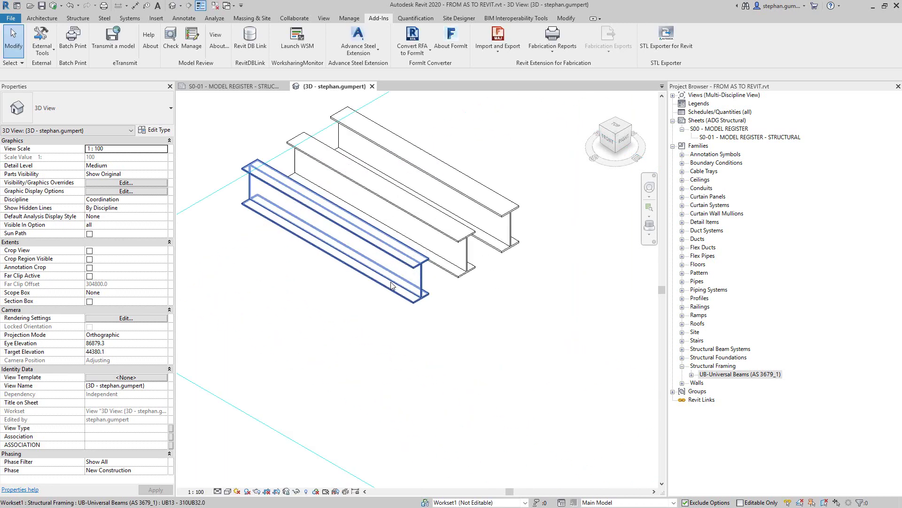
left_click(421, 292)
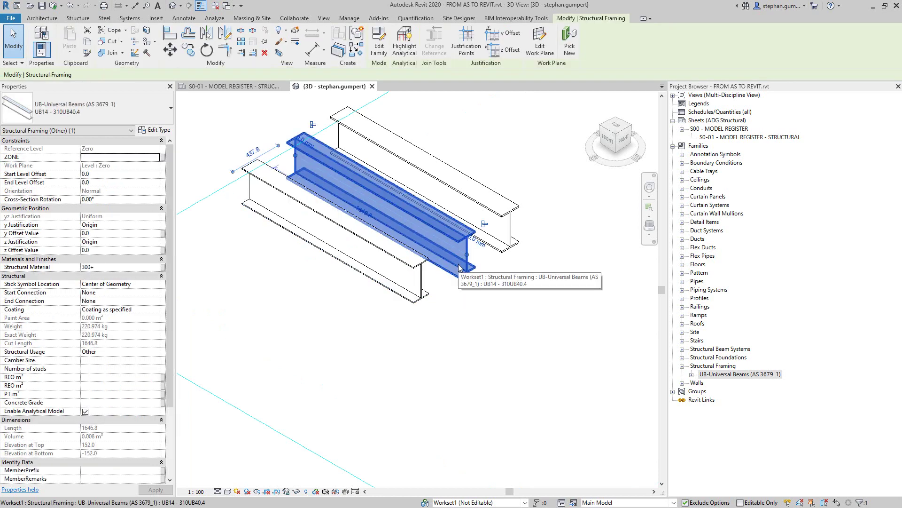
left_click(498, 248)
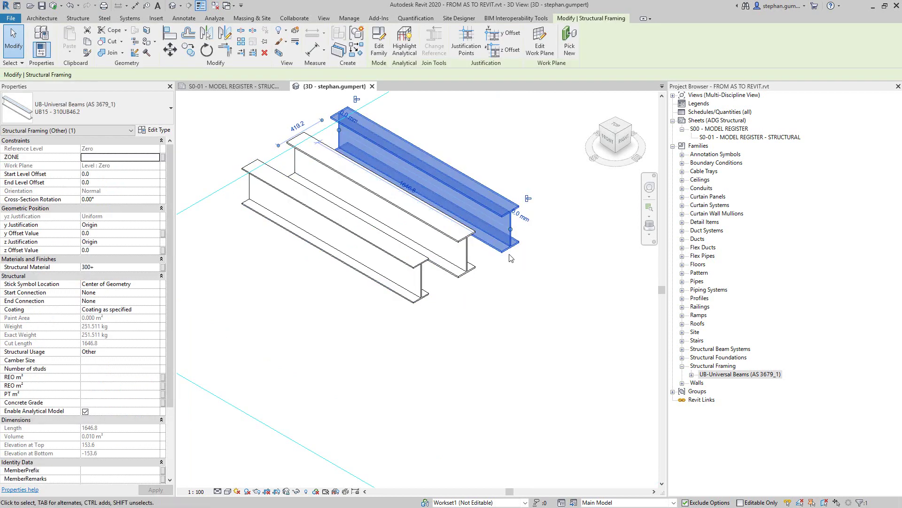
left_click(469, 269)
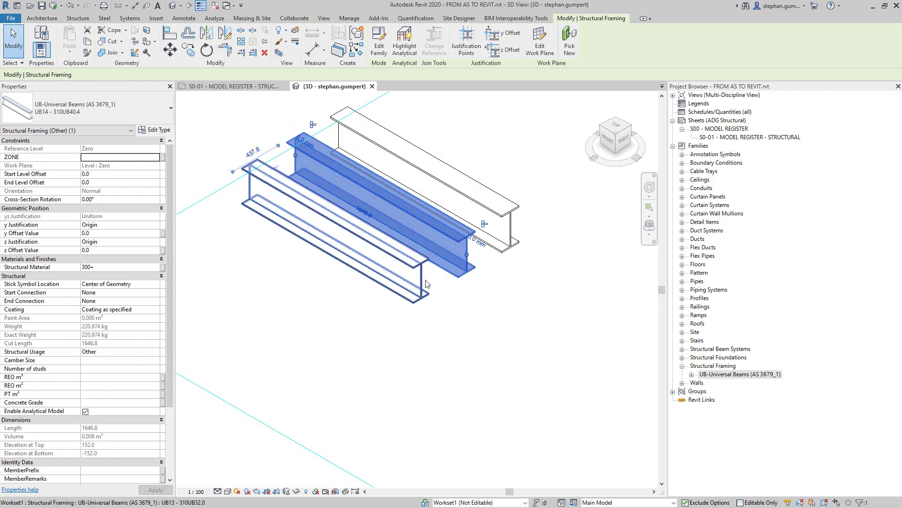
left_click(441, 361)
scroll(441, 361, "down", 2)
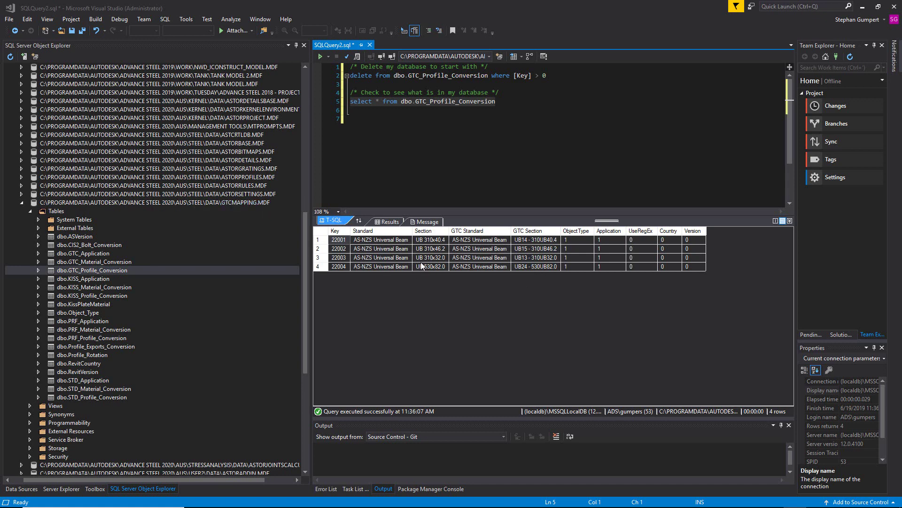
Switch to Advance Steel and check the section assigned to the uppermost beam in the AS-to-Revit drawing
key("alt+Tab")
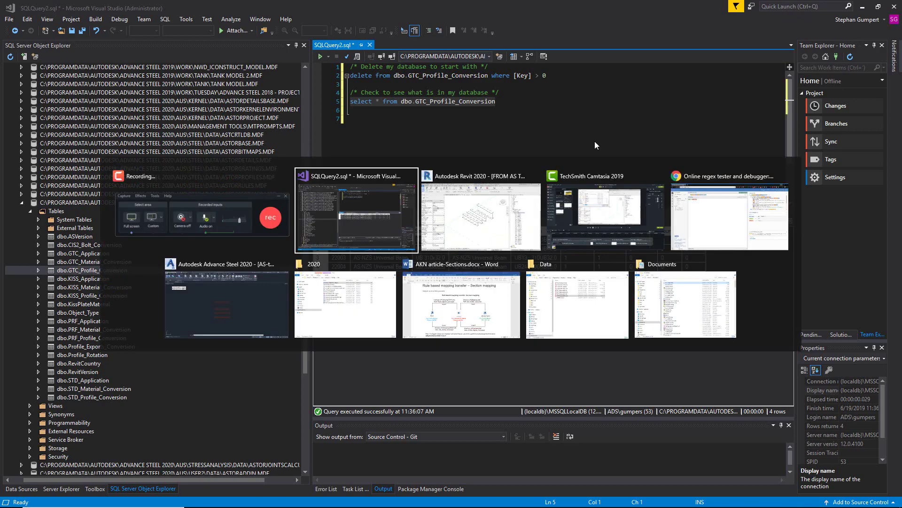
left_click(224, 305)
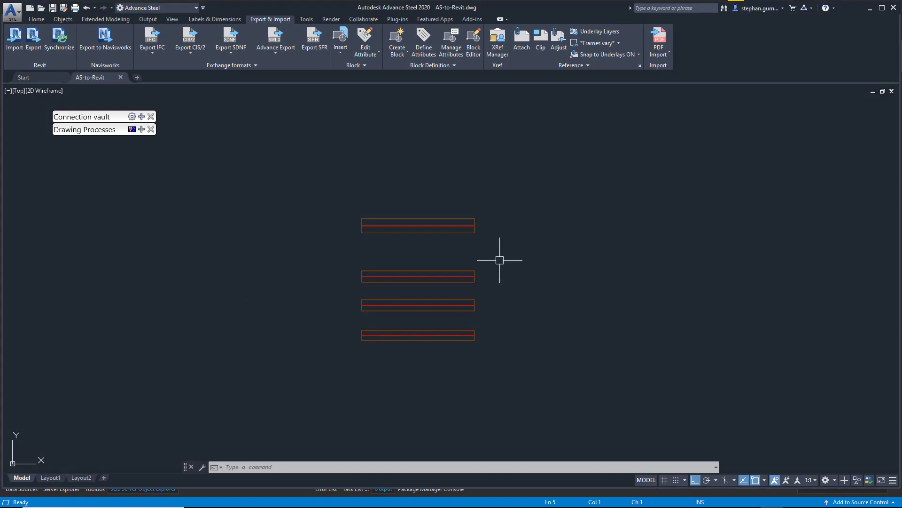
double_click(447, 225)
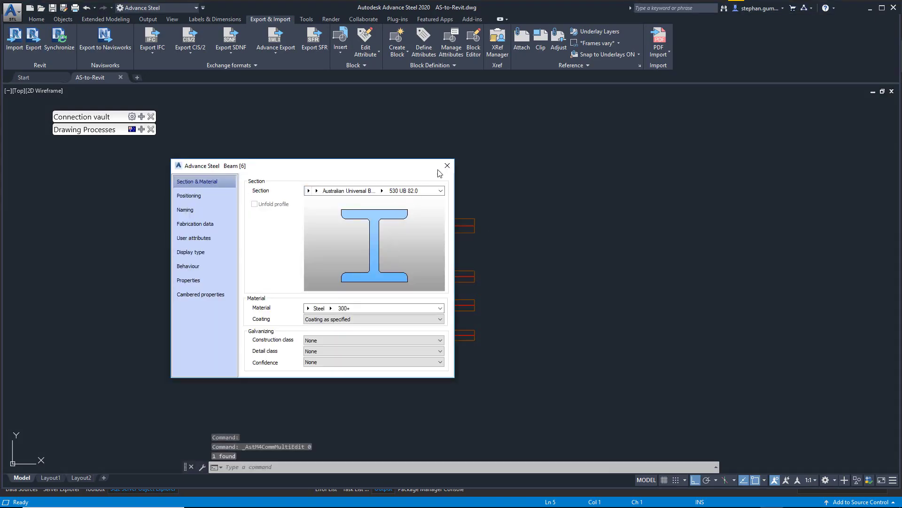
left_click(447, 165)
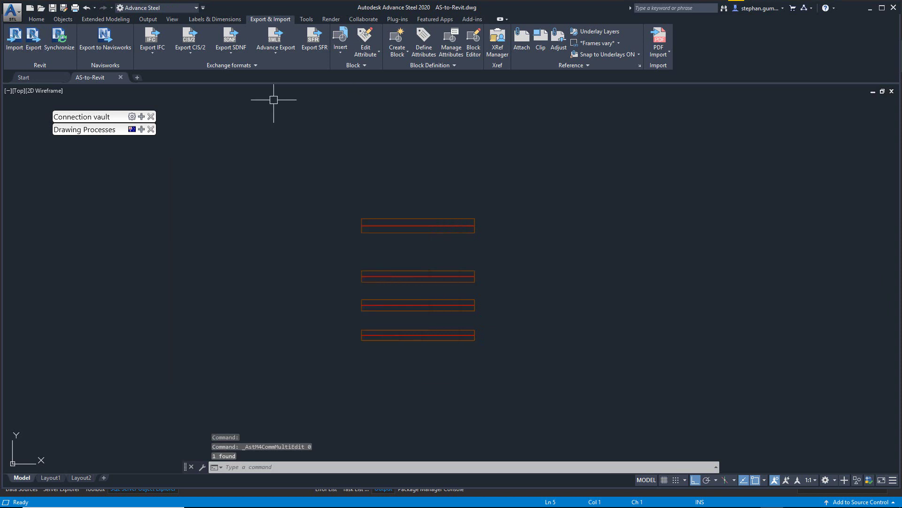
Export the Advance Steel model for Revit as AS-to-Revit2.smlx in Documents, replacing the existing file
left_click(33, 42)
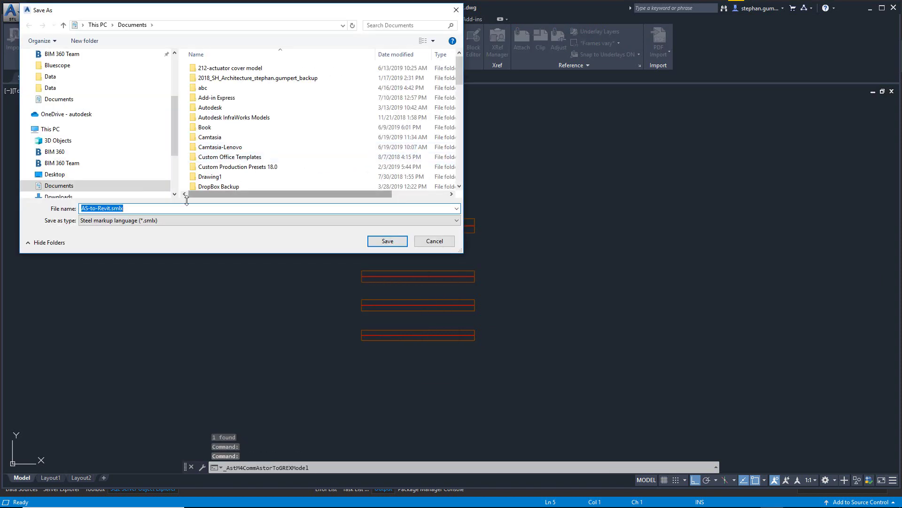
left_click(163, 208)
key("Left")
key("Left")
key("Left")
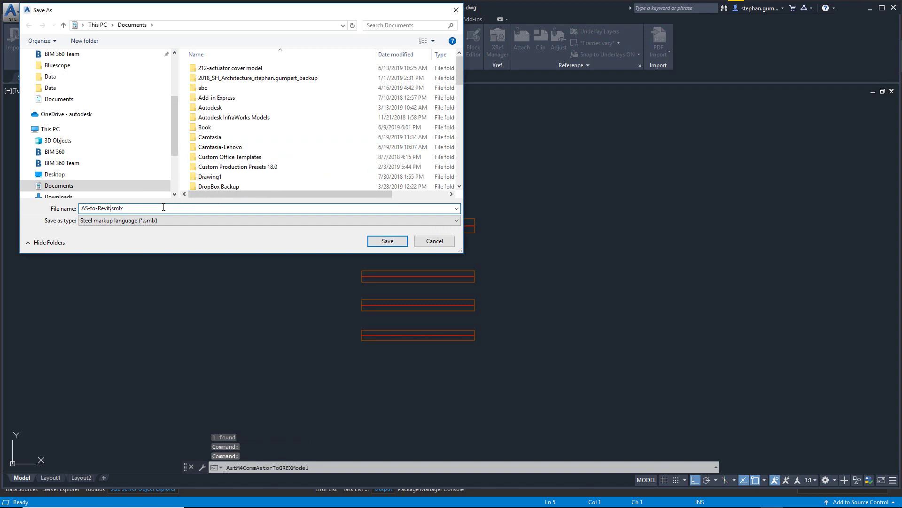
type("2")
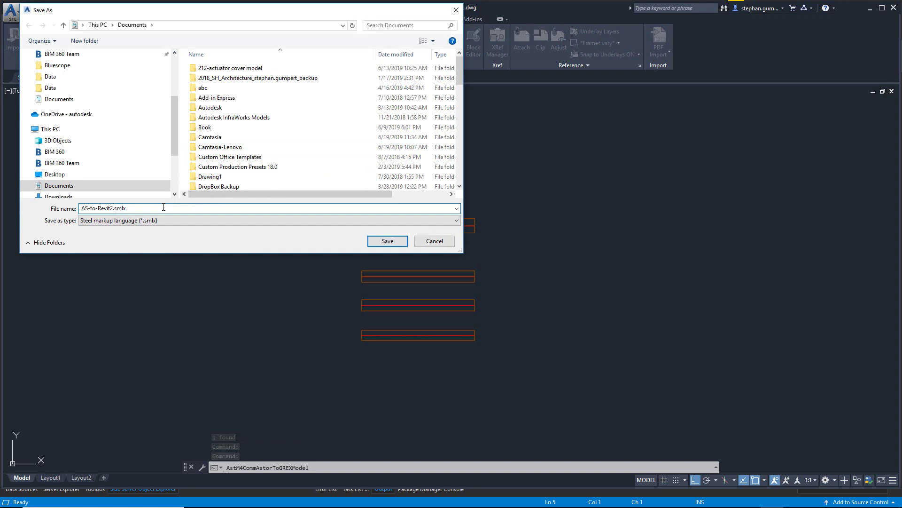
key("Return")
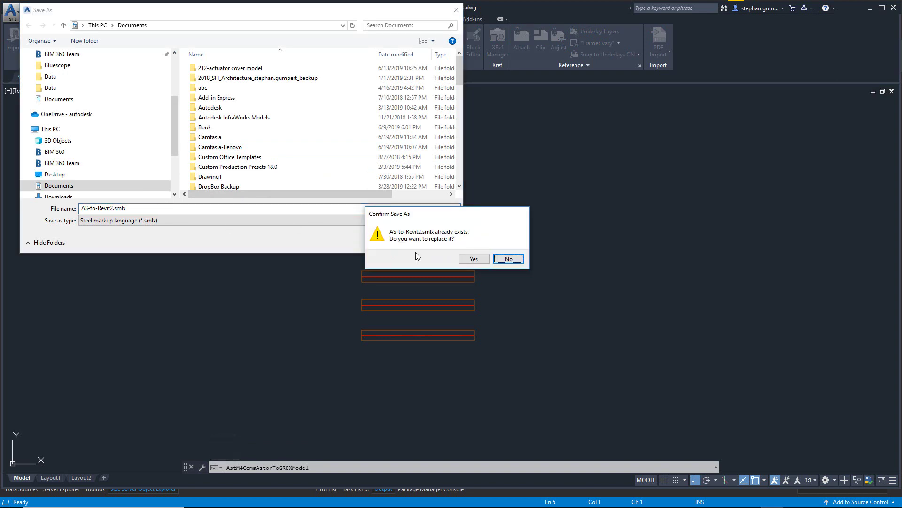
left_click(472, 259)
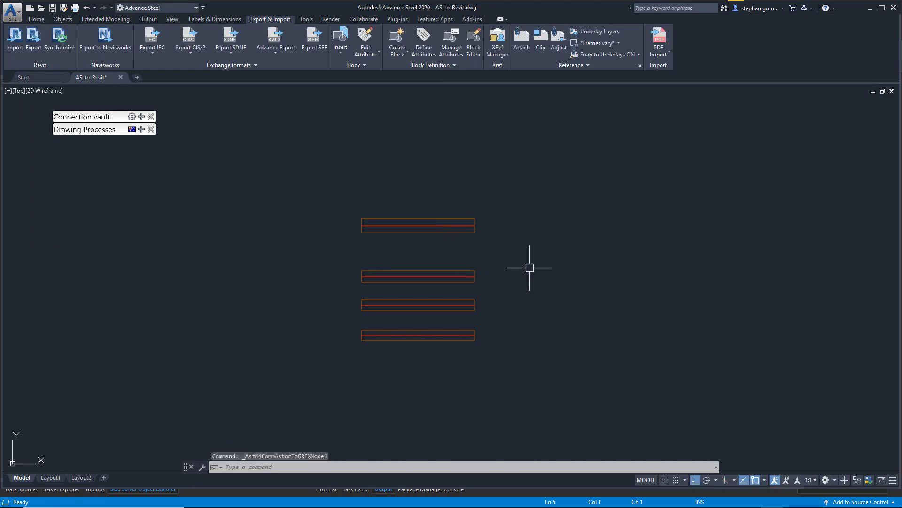
Switch to Revit and delete all the imported beams from the 3D view
key("alt+Tab")
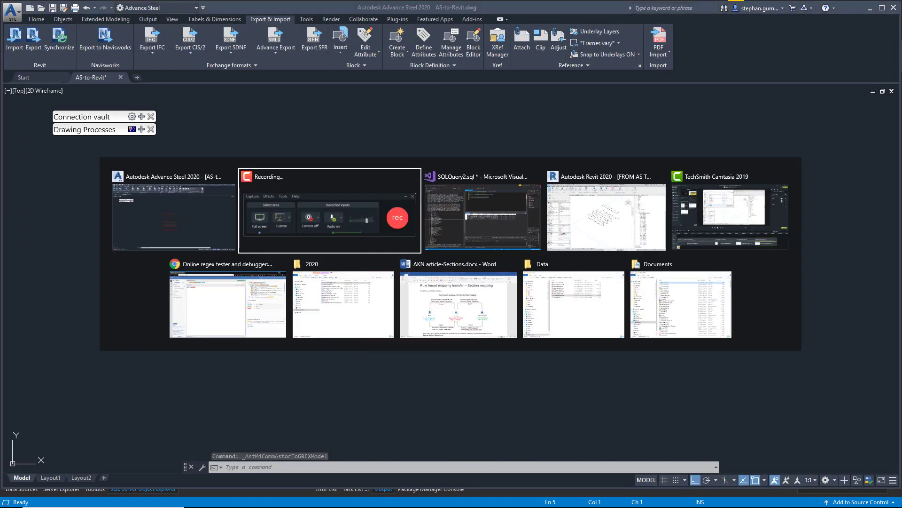
left_click(586, 231)
left_click_drag(313, 143, 565, 354)
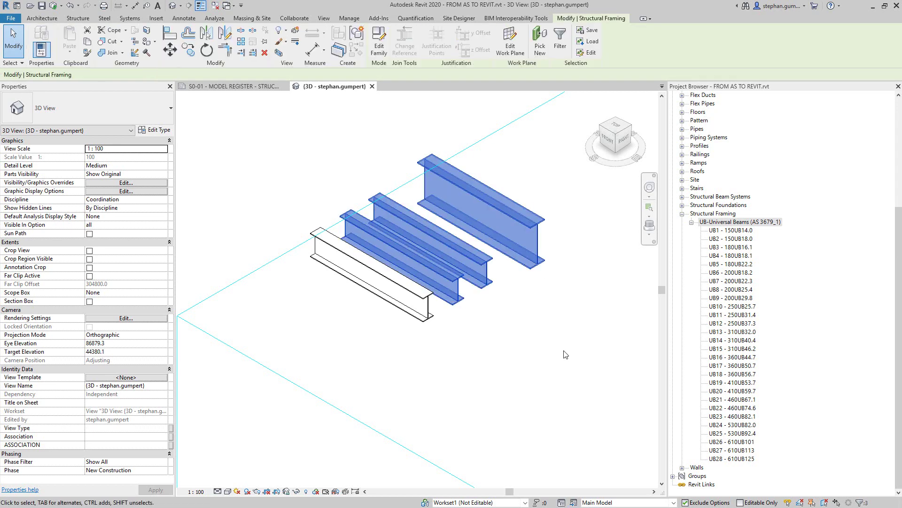
key("Delete")
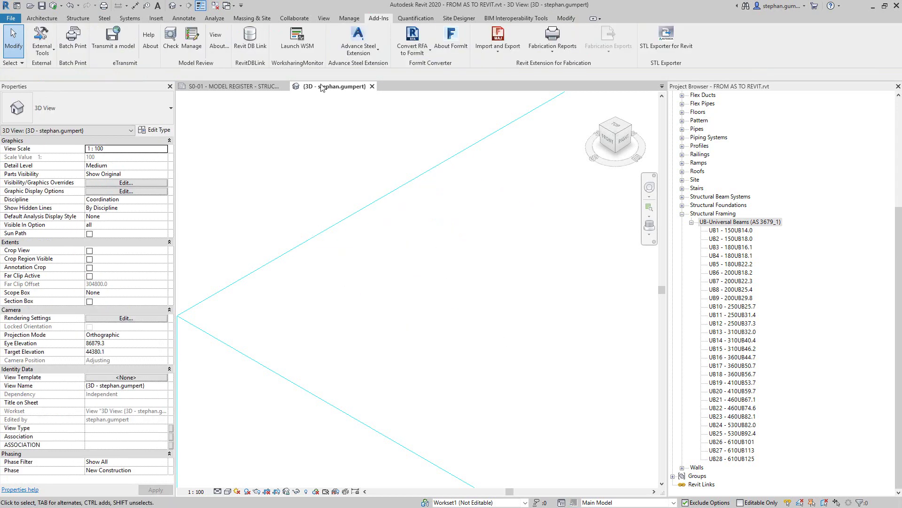
Import AS-to-Revit2.smlx through the Advance Steel Extension with the Australia country library, cancelling the permission errors
left_click(358, 42)
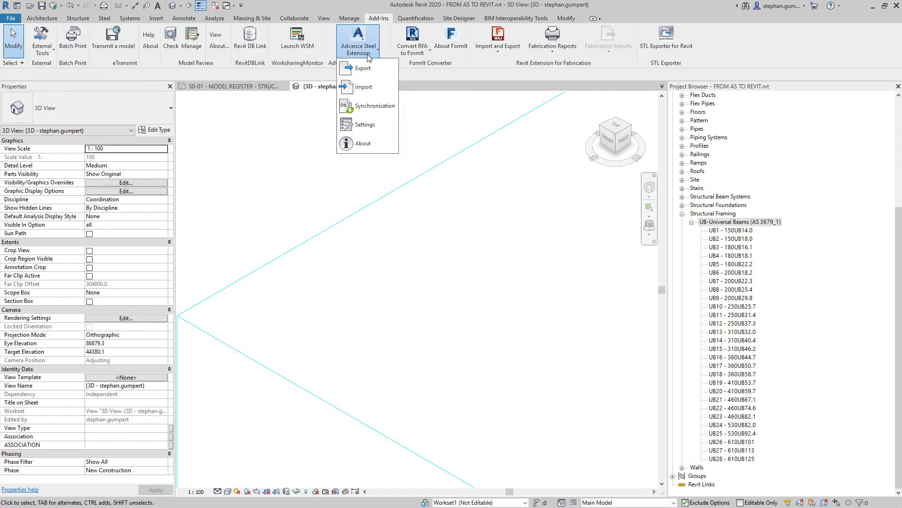
left_click(369, 91)
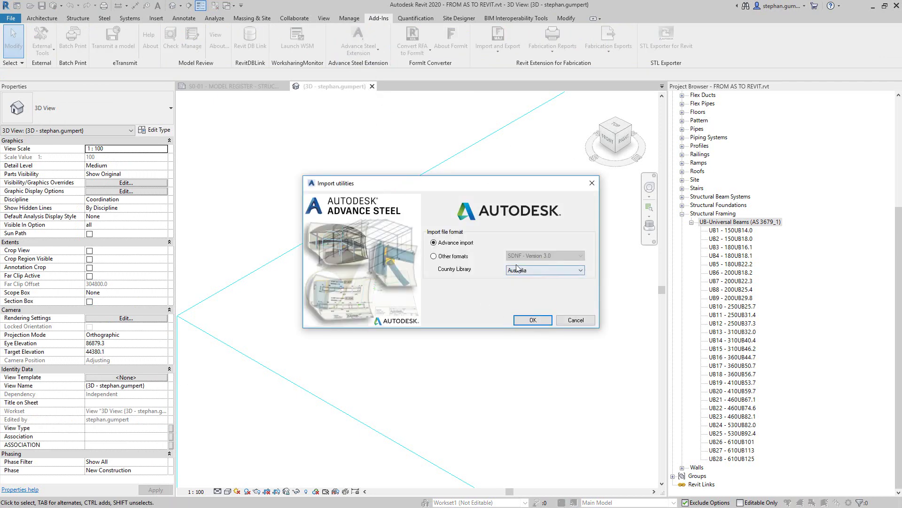
left_click(533, 320)
scroll(182, 200, "down", 5)
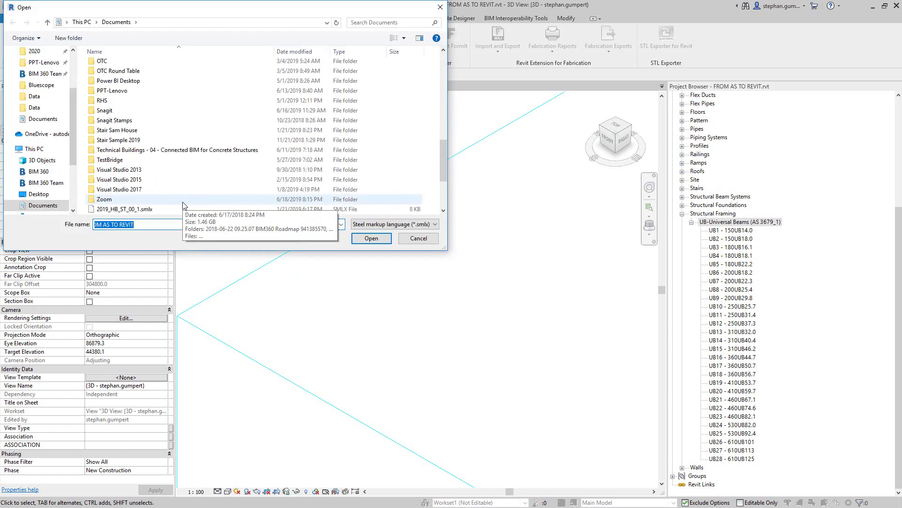
scroll(182, 206, "down", 3)
left_click(141, 140)
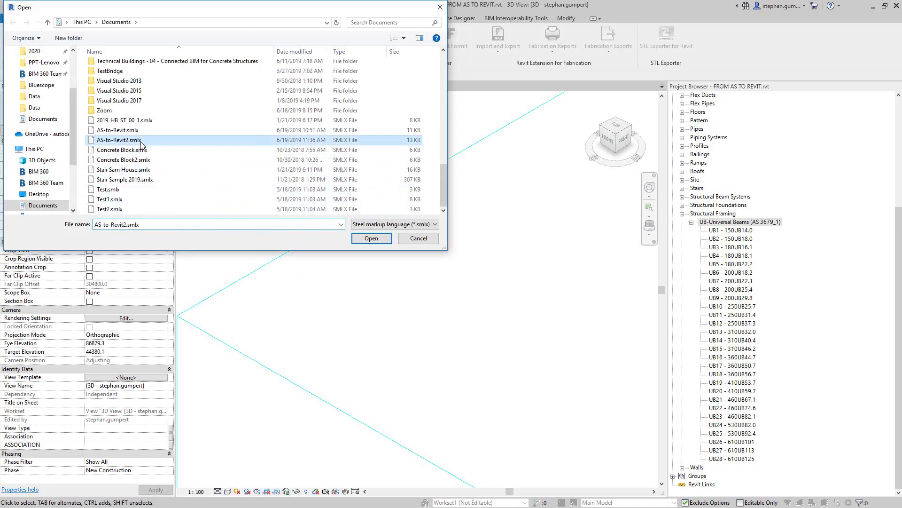
left_click(363, 239)
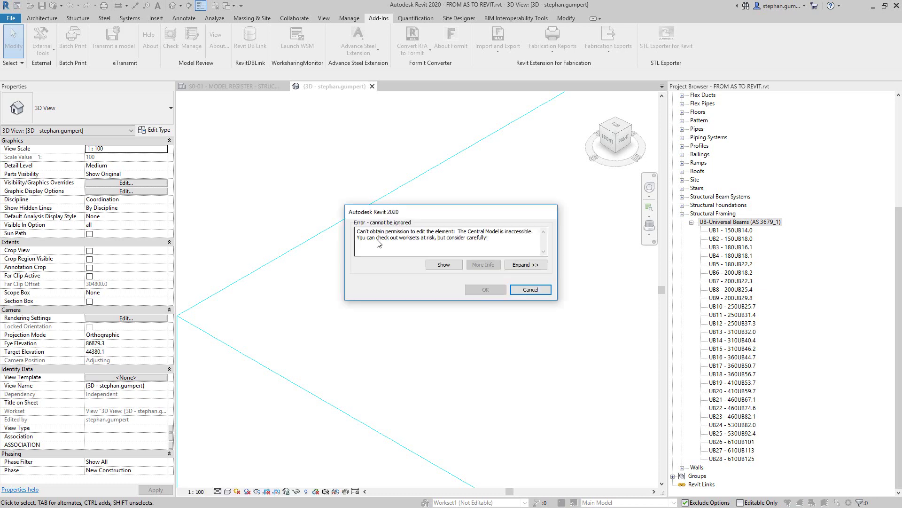
left_click(525, 290)
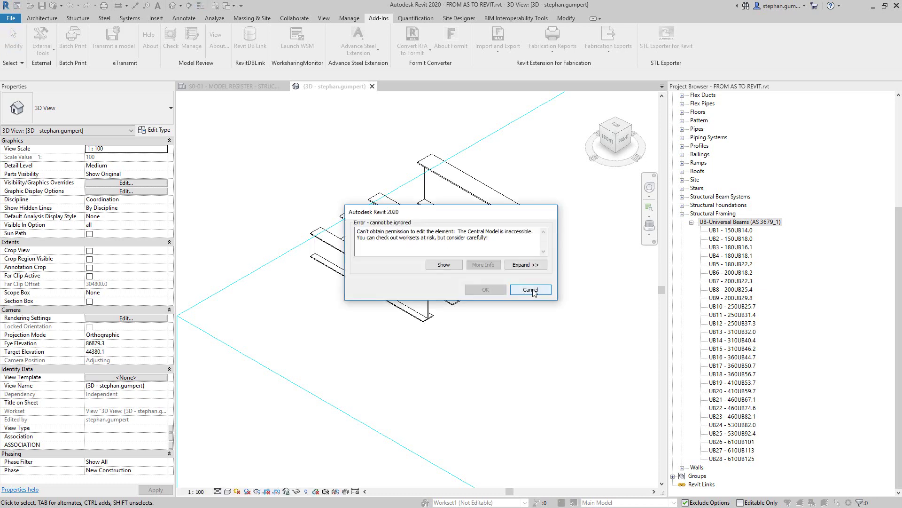
left_click(533, 292)
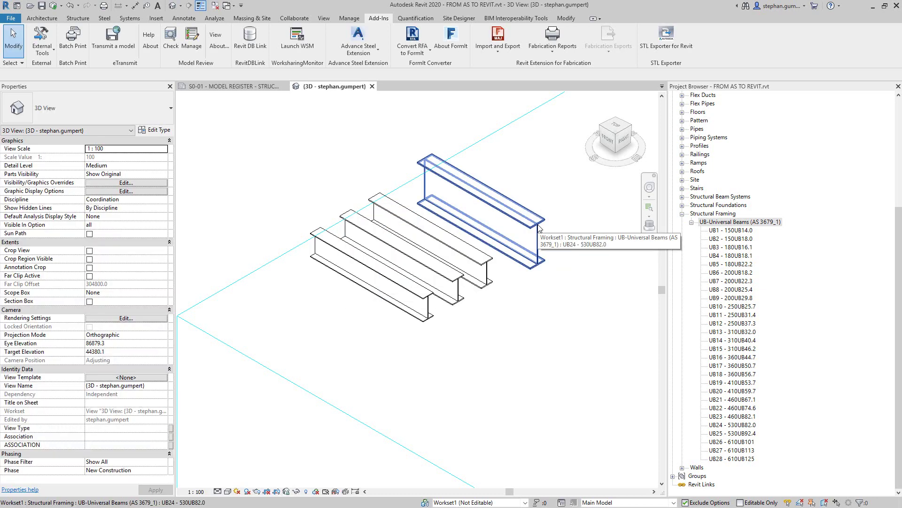